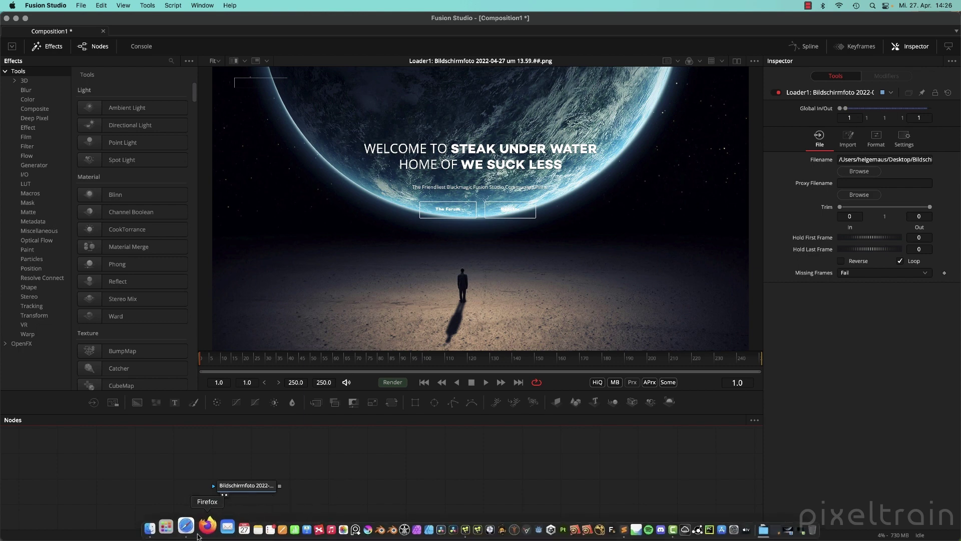
# Open the Reactor section of steakunderwater.com in Safari and scroll through it
pyautogui.click(193, 531)
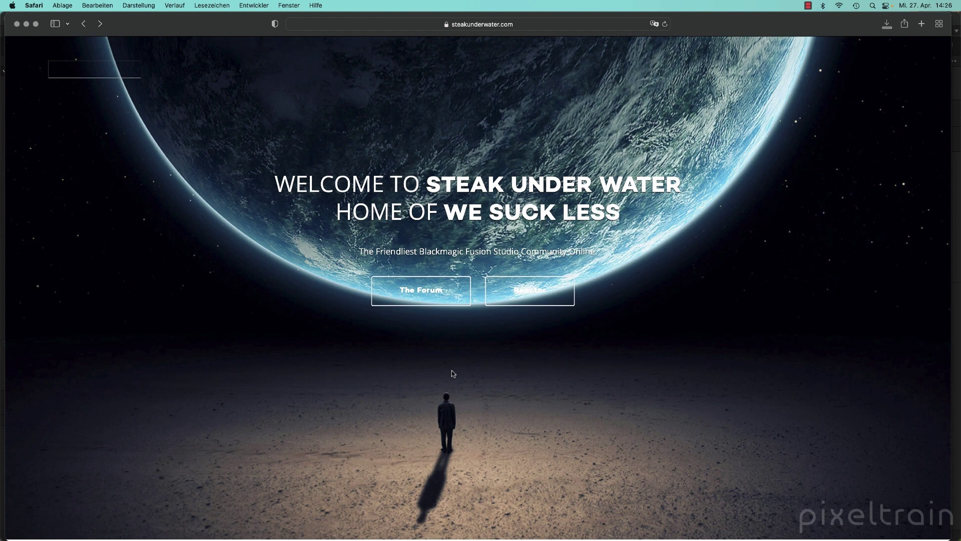
pyautogui.click(543, 296)
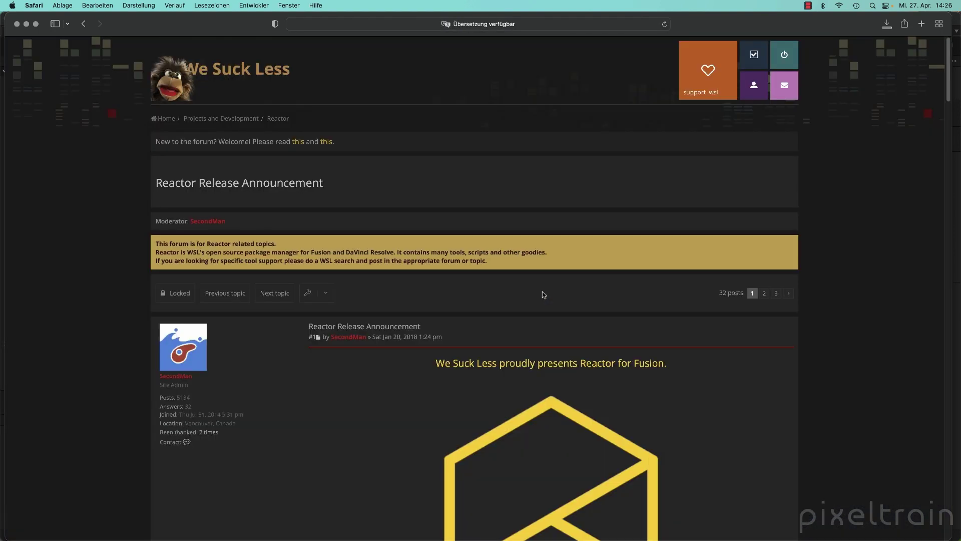
pyautogui.scroll(-5, 545, 294)
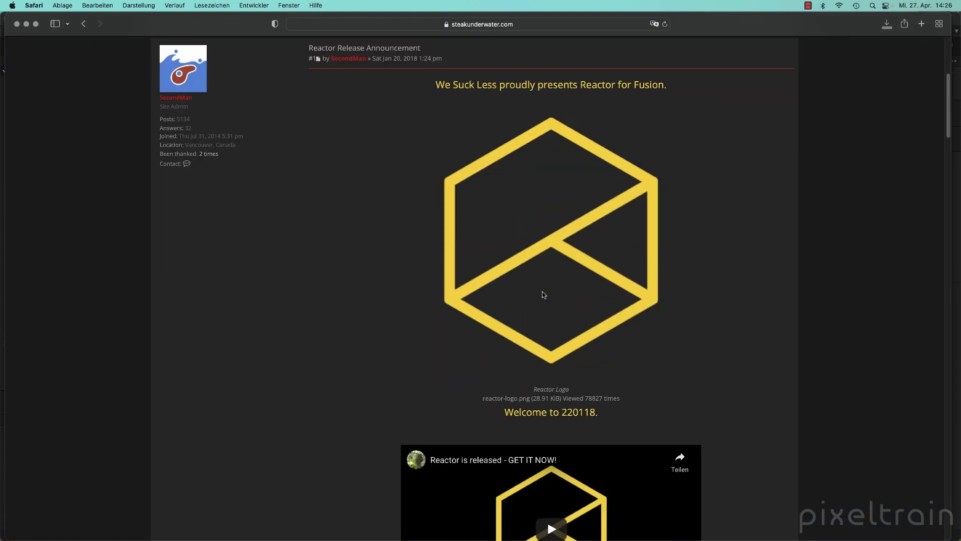
pyautogui.scroll(-3, 543, 294)
pyautogui.scroll(9, 256, 288)
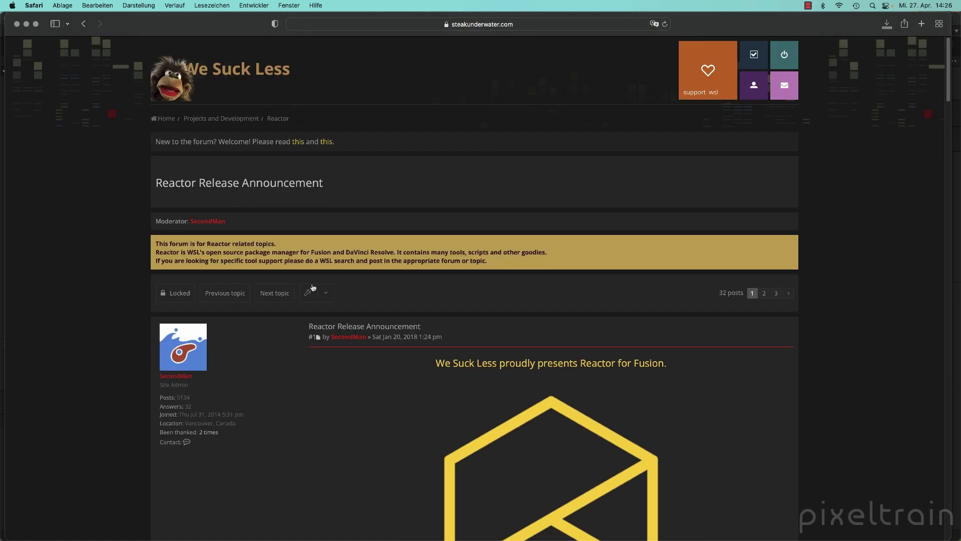
pyautogui.scroll(-10, 620, 326)
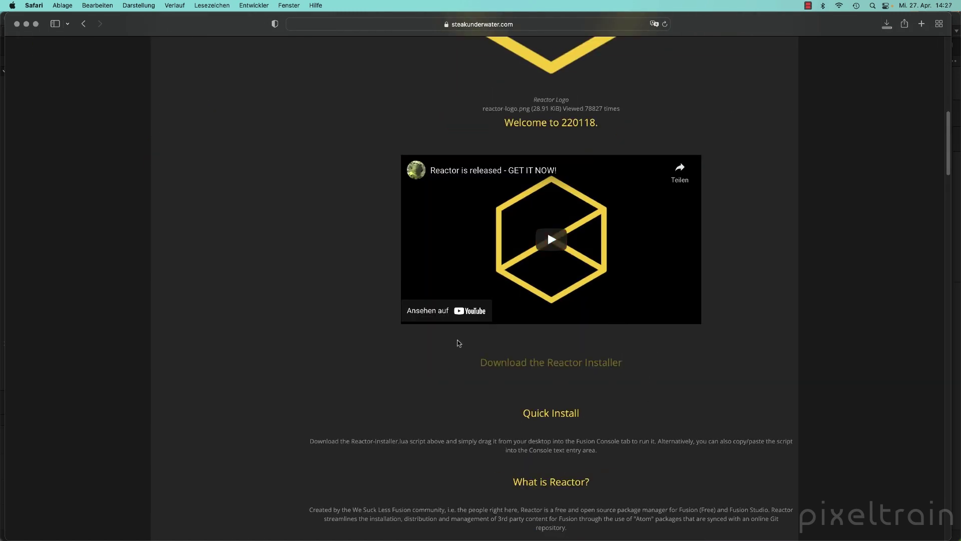
# Download Reactor-Installer.lua from the Reactor 3 announcement page
pyautogui.click(594, 364)
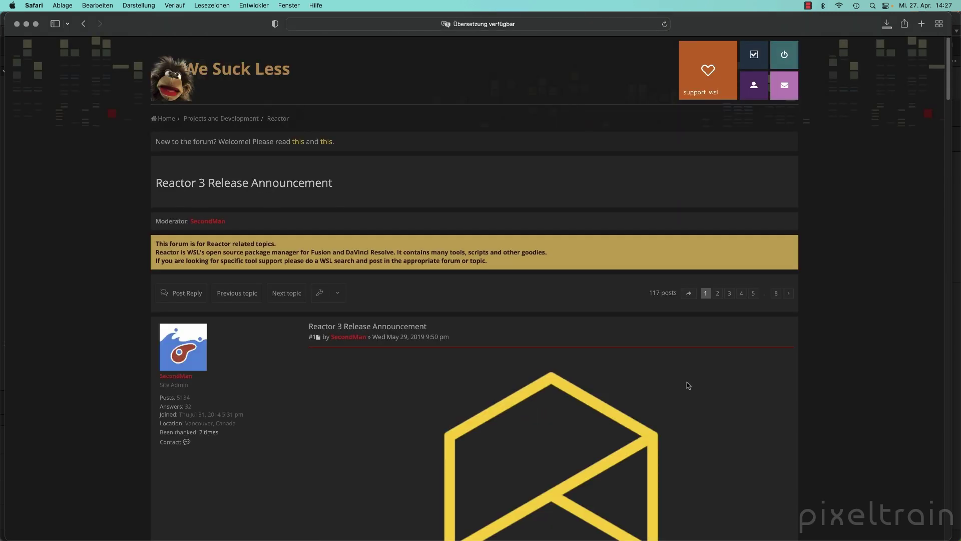
pyautogui.scroll(-15, 687, 382)
pyautogui.scroll(-3, 685, 381)
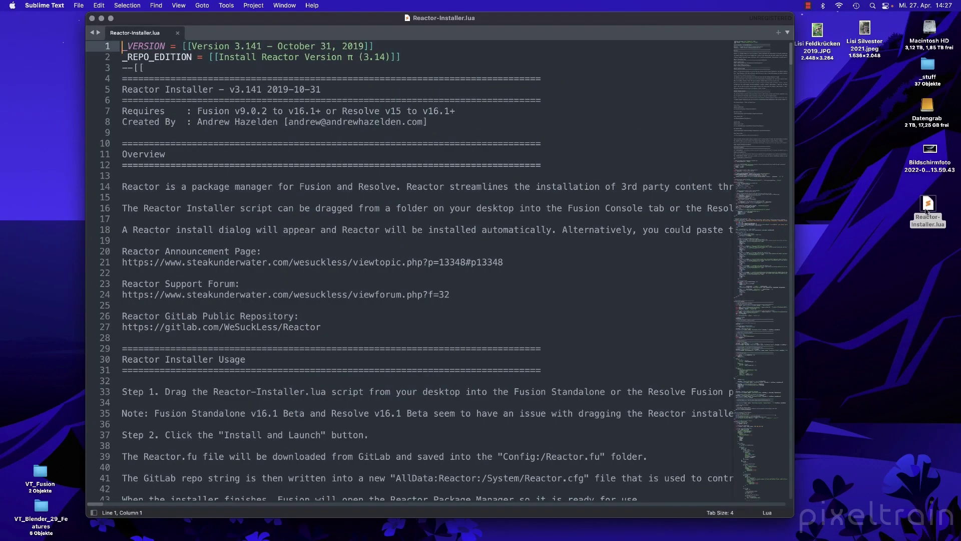
# Read the usage notes of Reactor-Installer.lua in Sublime Text, then return to Fusion Studio
pyautogui.moveTo(928, 212); pyautogui.dragTo(841, 188)
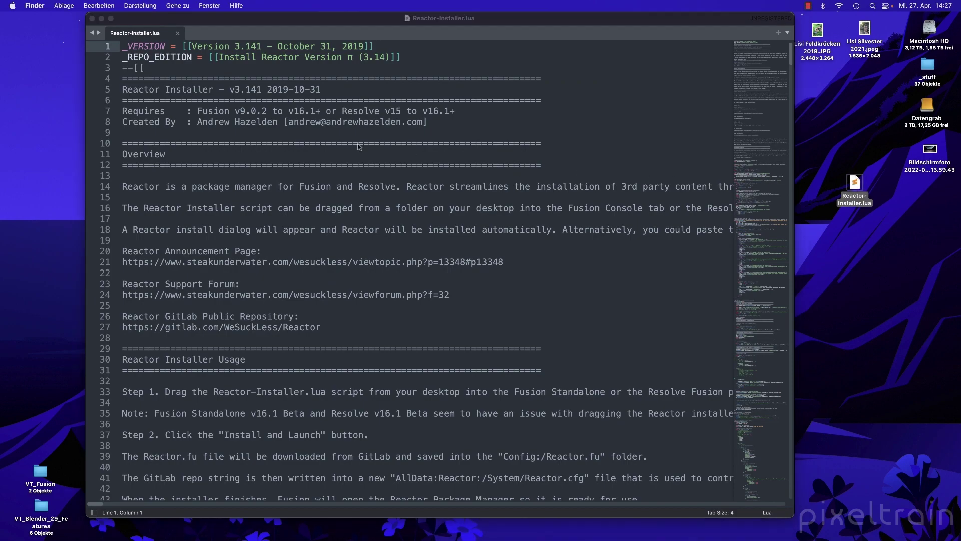
pyautogui.moveTo(791, 52)
pyautogui.mouseDown()
pyautogui.moveTo(791, 101)
pyautogui.moveTo(792, 49)
pyautogui.mouseUp()
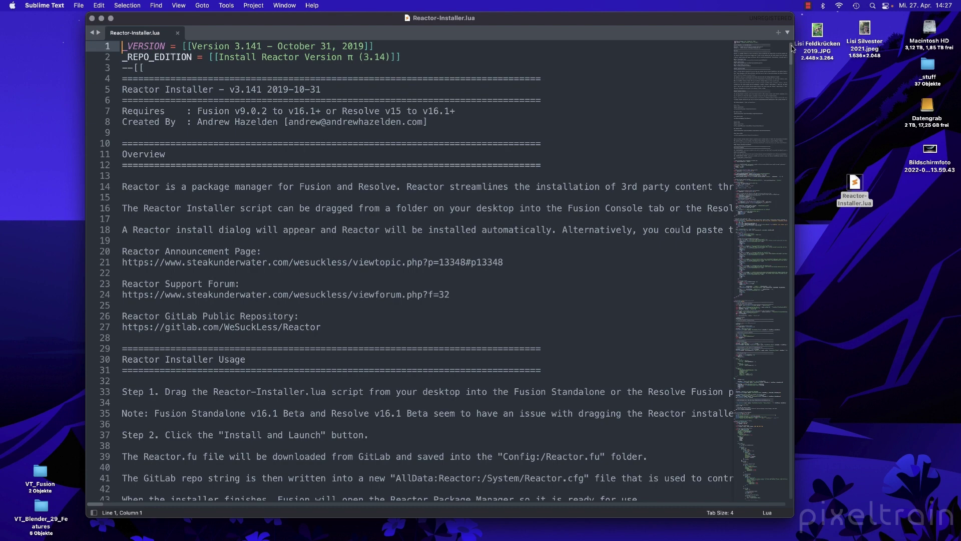
pyautogui.moveTo(859, 184); pyautogui.dragTo(927, 211)
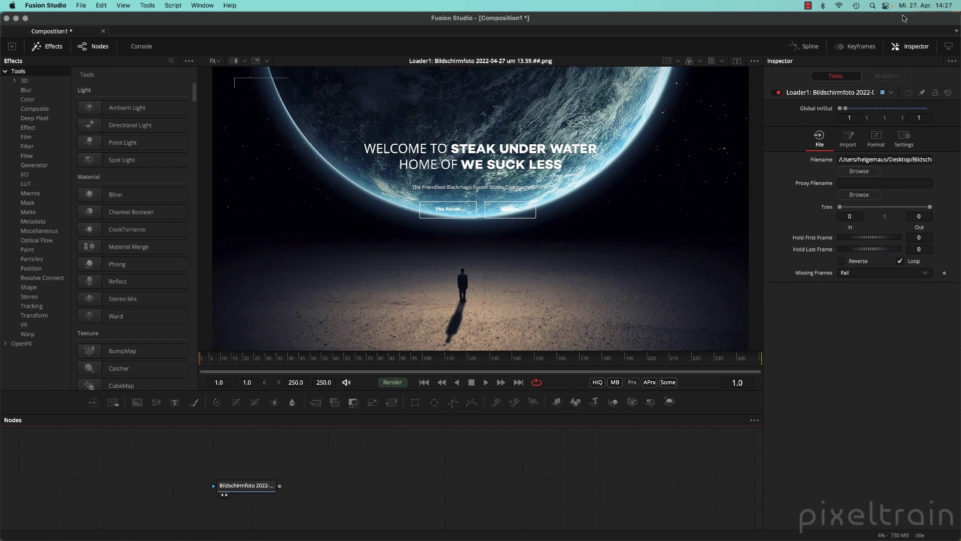
# Drop Reactor-Installer.lua into Fusion's node editor to open the Install Reactor 3.14 dialog
pyautogui.moveTo(453, 20); pyautogui.dragTo(357, 21)
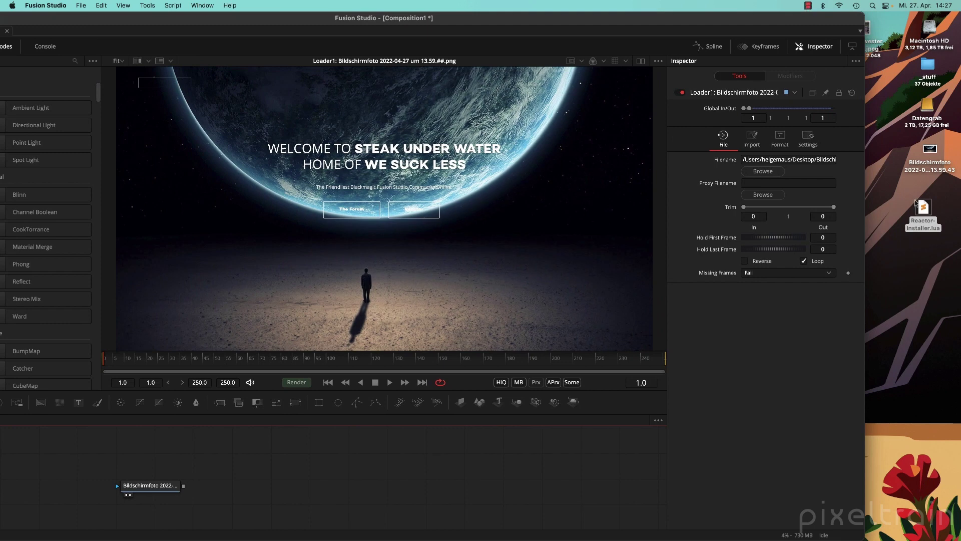
pyautogui.moveTo(923, 208); pyautogui.dragTo(397, 468)
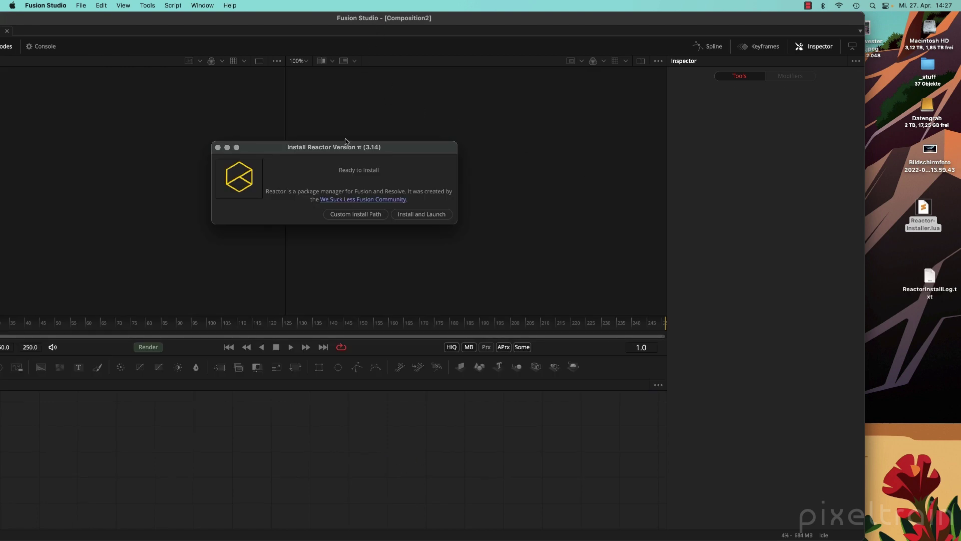
pyautogui.moveTo(341, 147); pyautogui.dragTo(414, 141)
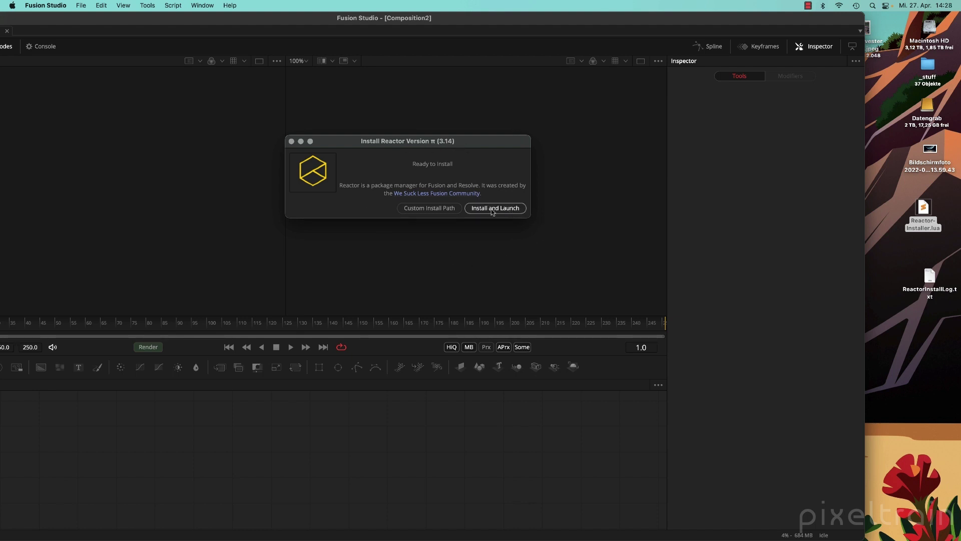
# Install Reactor in the default location and maximise Fusion to show the Reactor package manager
pyautogui.click(506, 211)
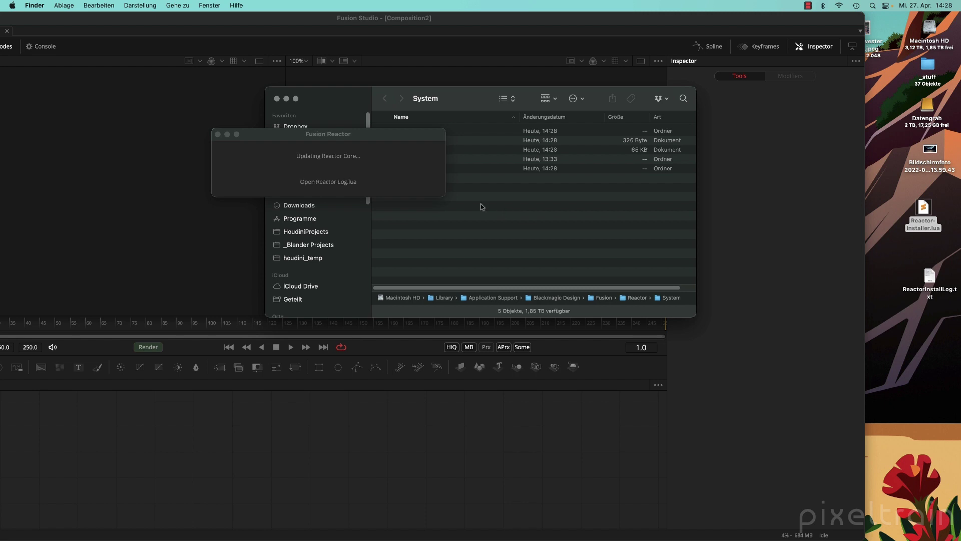
pyautogui.click(276, 98)
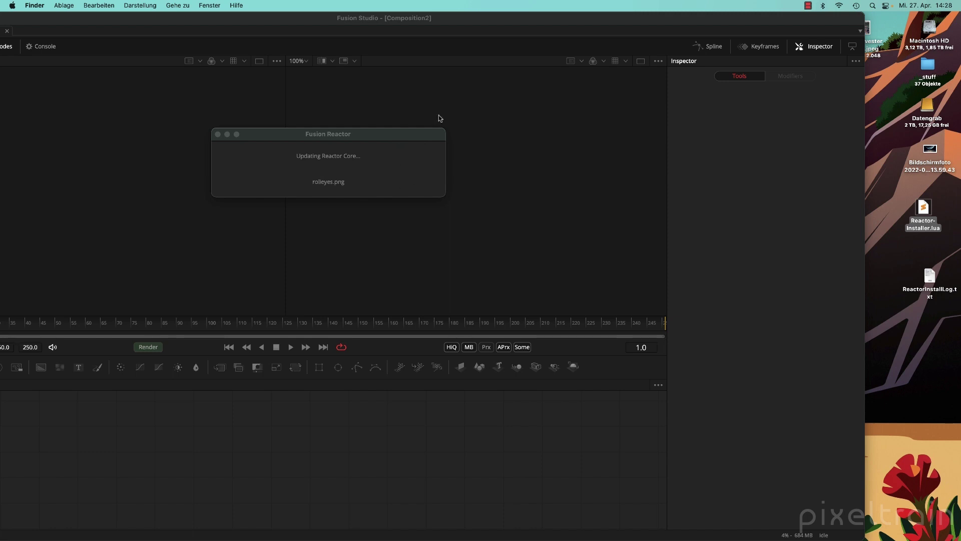
pyautogui.doubleClick(493, 20)
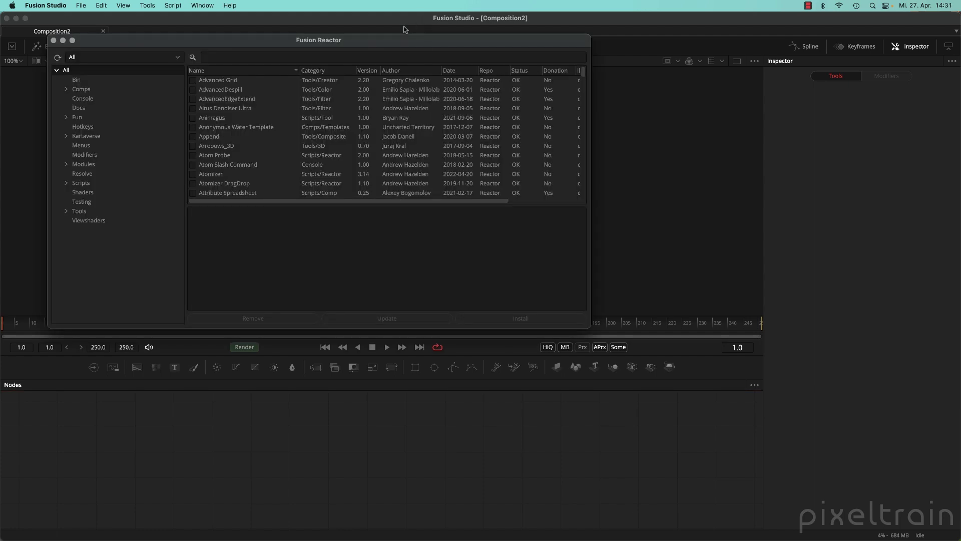
pyautogui.moveTo(393, 40); pyautogui.dragTo(493, 76)
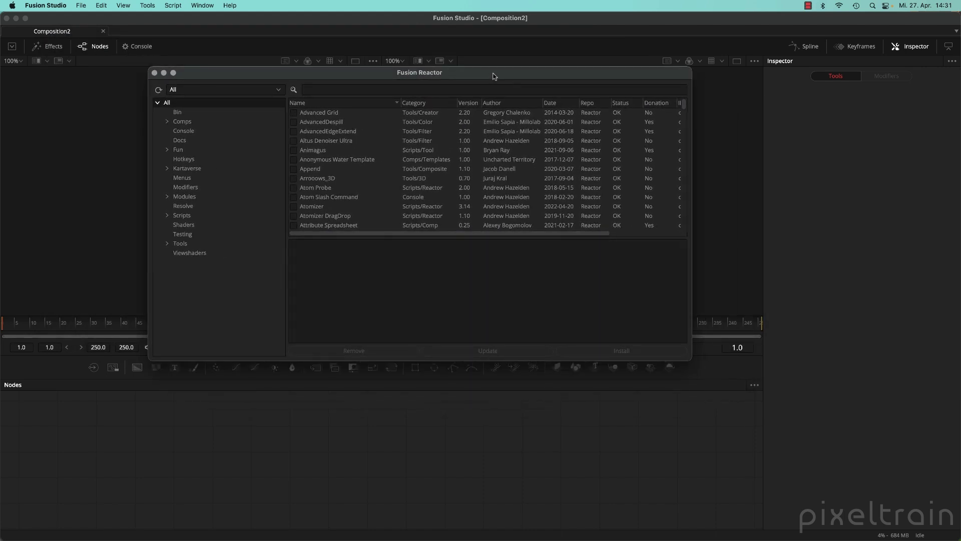
pyautogui.click(279, 91)
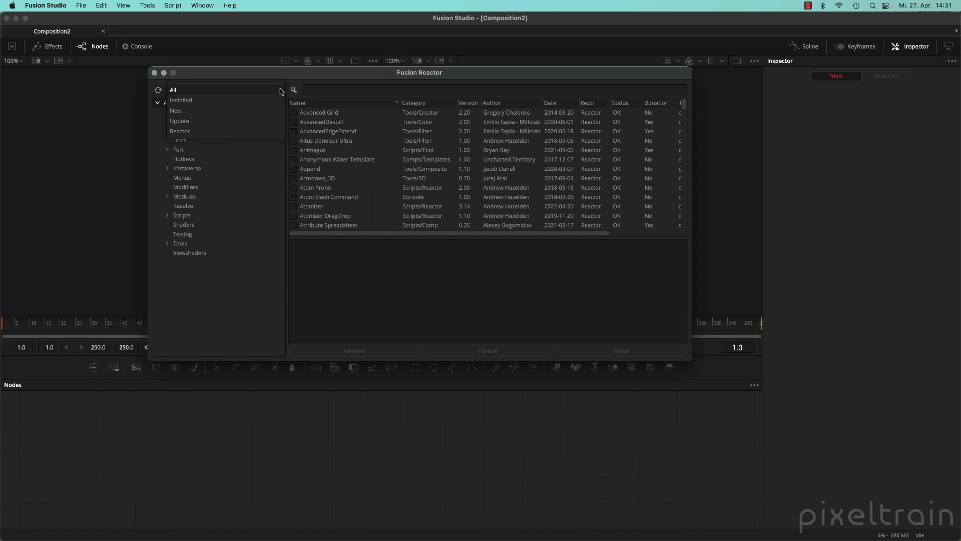
pyautogui.click(255, 101)
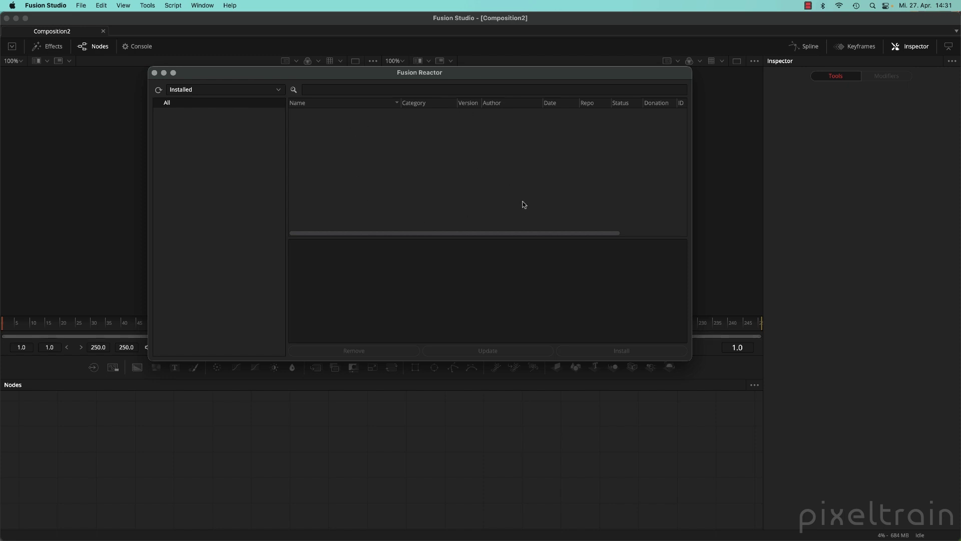
pyautogui.click(274, 90)
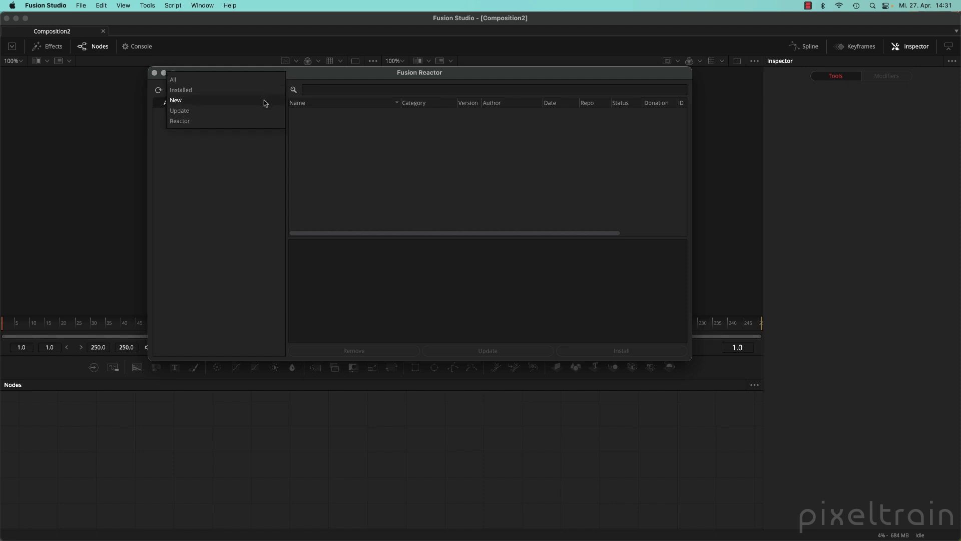
pyautogui.click(265, 101)
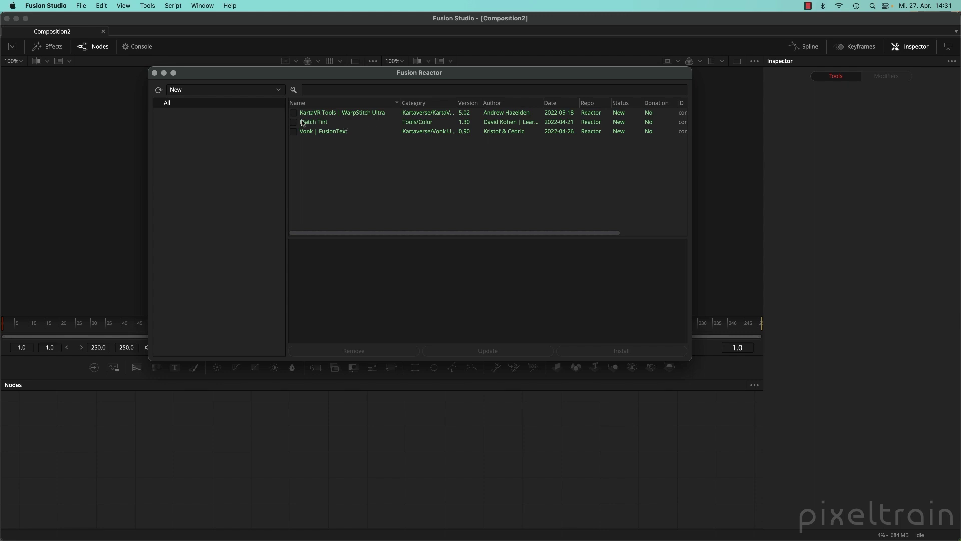
pyautogui.click(256, 89)
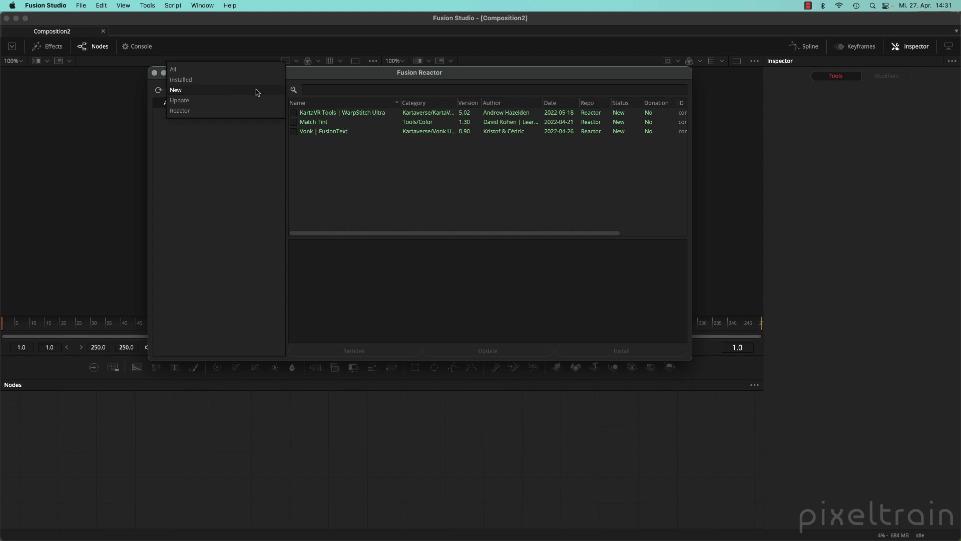
pyautogui.click(224, 103)
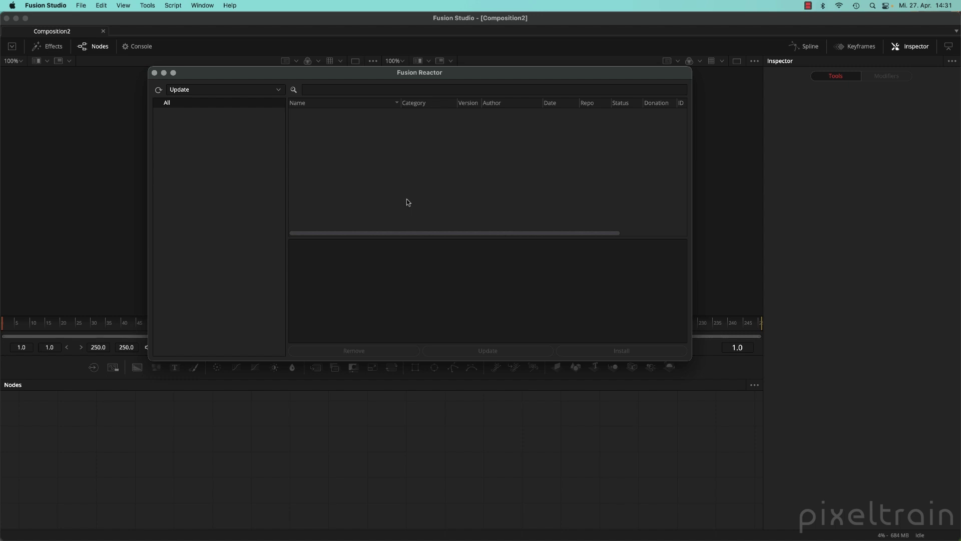
pyautogui.click(259, 91)
pyautogui.click(191, 59)
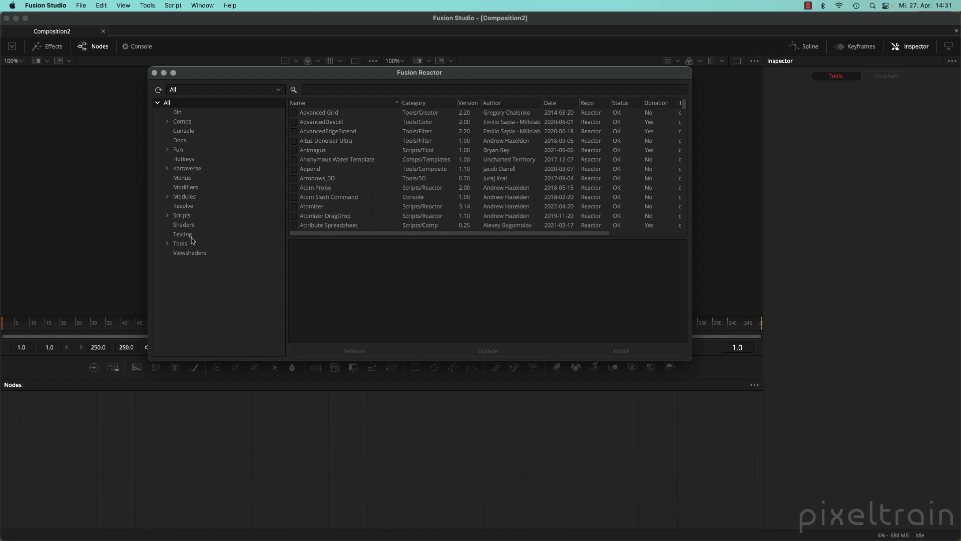
# Browse the Tools/Color and Scripts package categories in Reactor
pyautogui.click(168, 244)
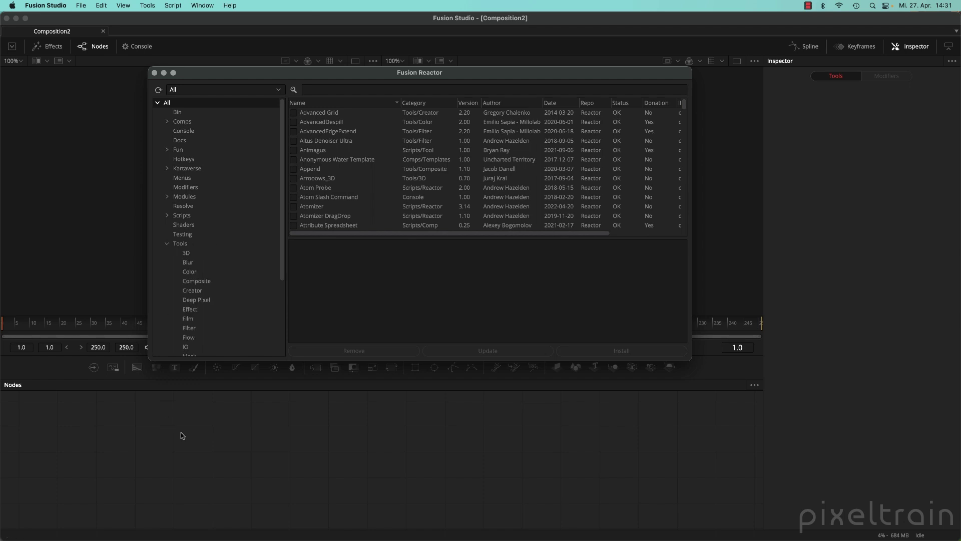
pyautogui.click(190, 271)
pyautogui.click(188, 265)
pyautogui.click(189, 274)
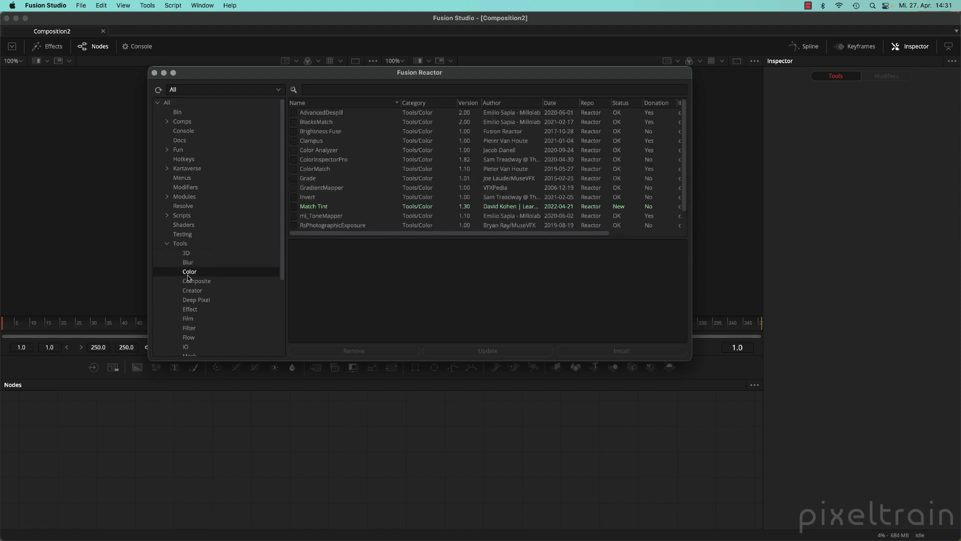
pyautogui.click(165, 244)
pyautogui.click(167, 216)
pyautogui.click(182, 217)
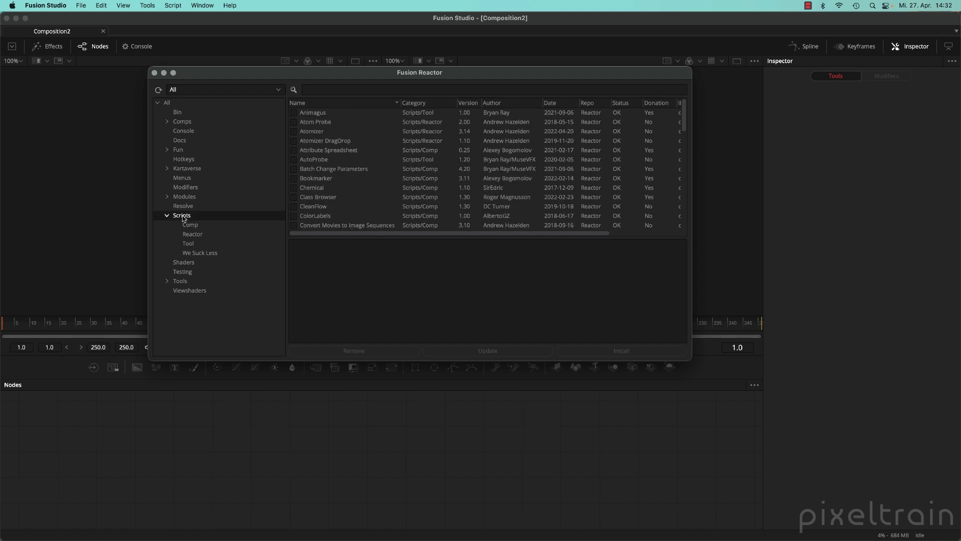
pyautogui.click(166, 215)
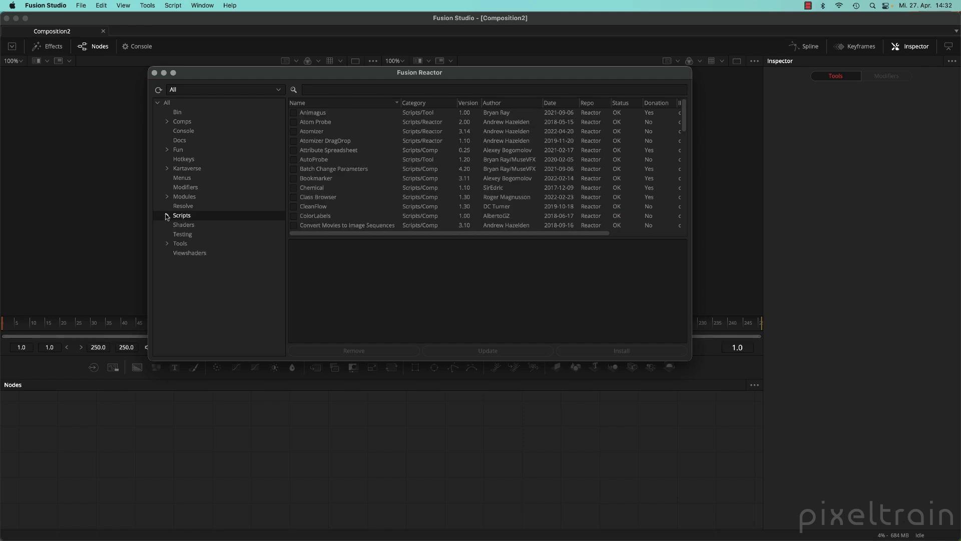
# Browse the Comps Krokodove and Particles packages, then return to the All category
pyautogui.click(167, 122)
pyautogui.click(183, 140)
pyautogui.click(193, 149)
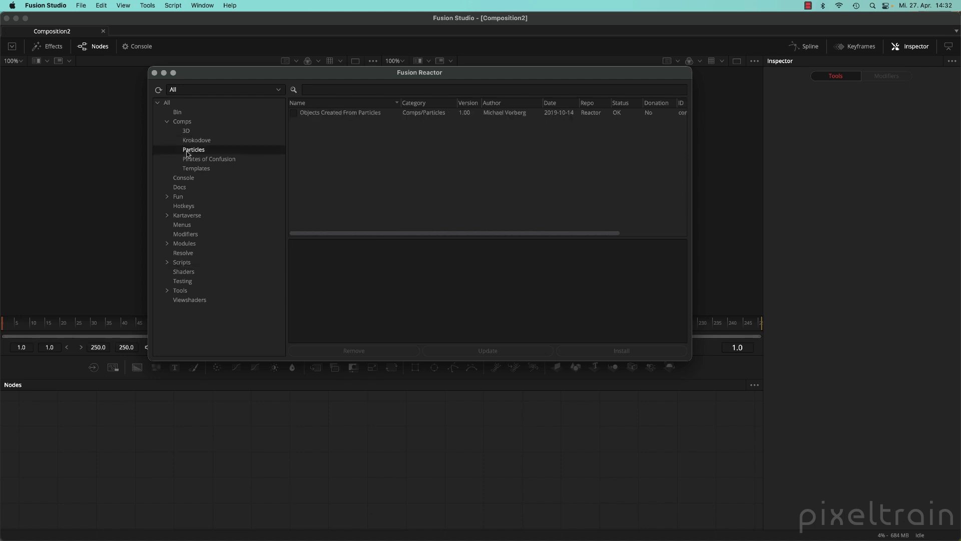
pyautogui.click(167, 122)
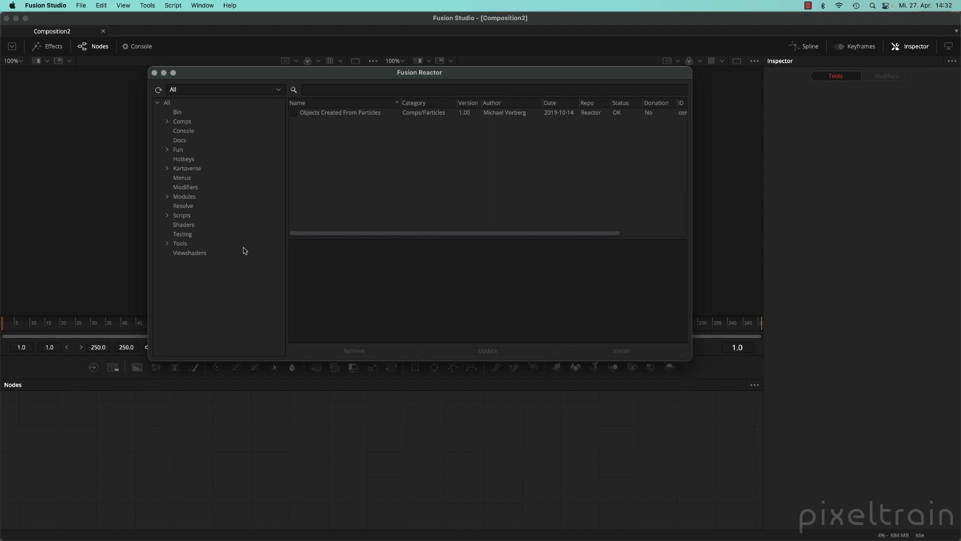
pyautogui.click(168, 102)
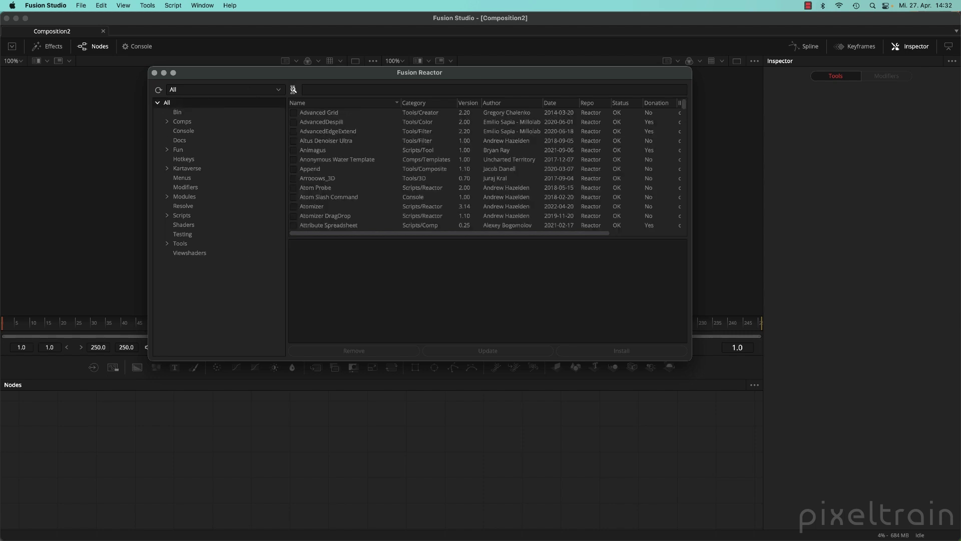
pyautogui.click(342, 85)
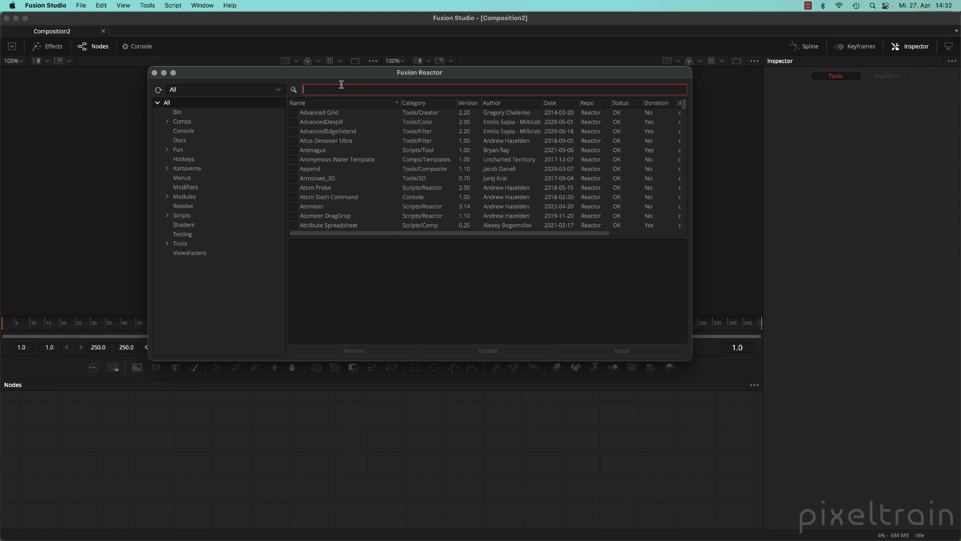
# Search Reactor for 'CRY', install Cryptomatte 1.40, and clear the search text
pyautogui.write('CRY')
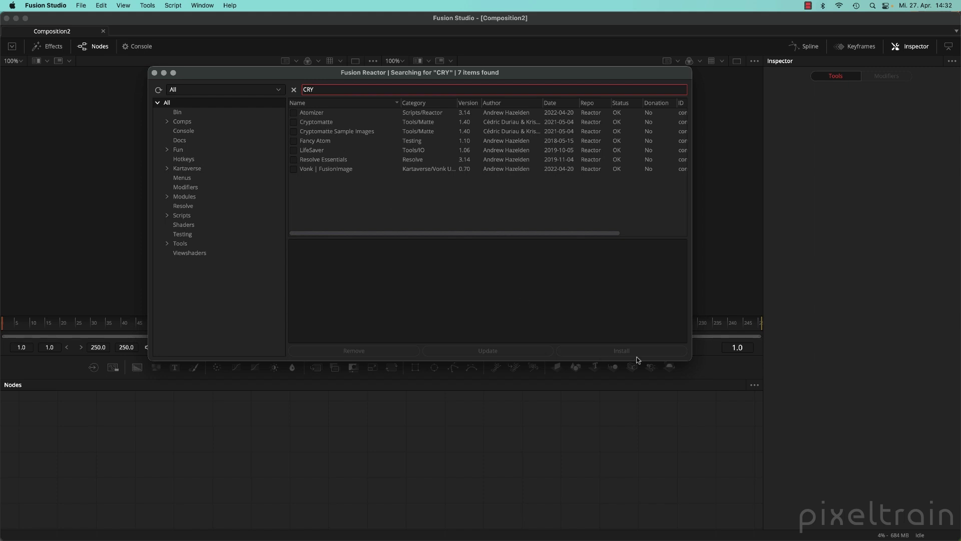
pyautogui.moveTo(691, 360); pyautogui.dragTo(858, 375)
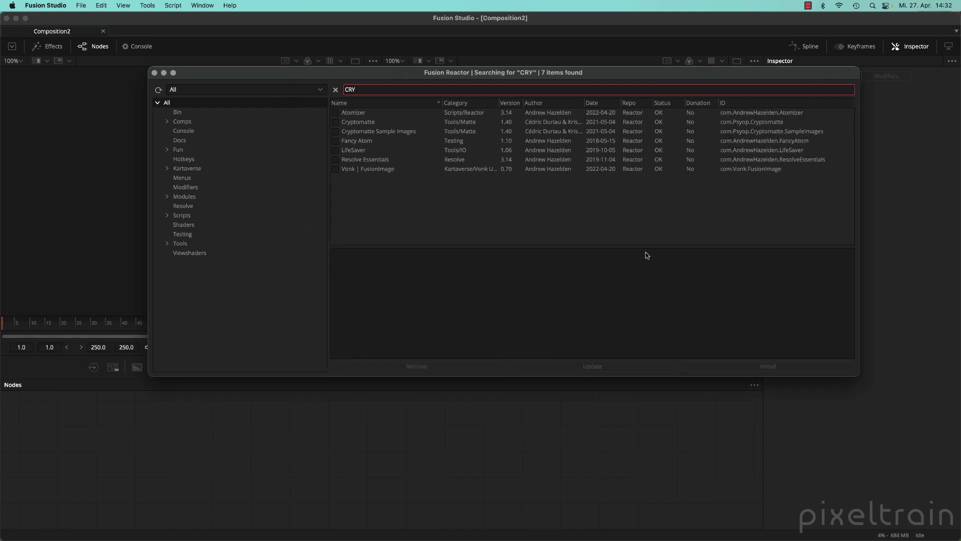
pyautogui.click(361, 123)
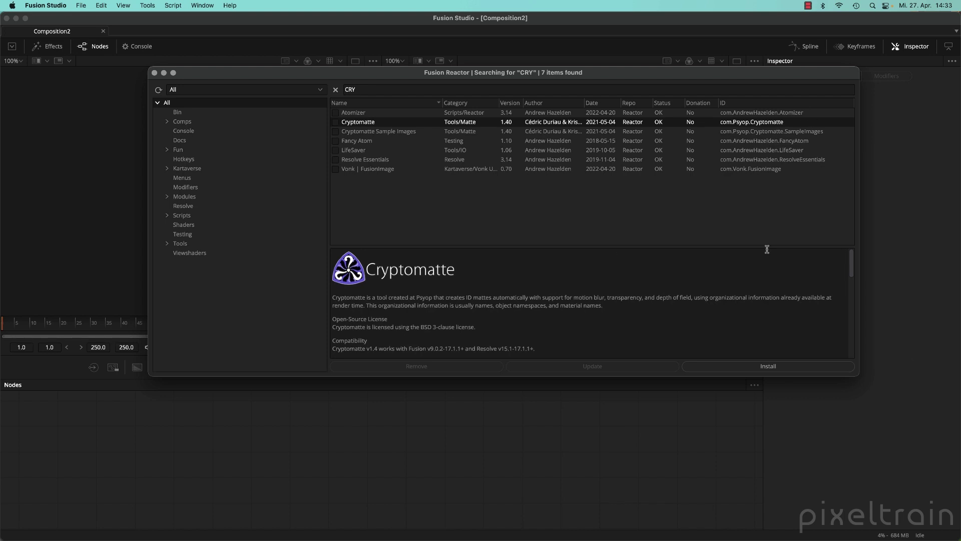
pyautogui.moveTo(851, 265); pyautogui.dragTo(860, 291)
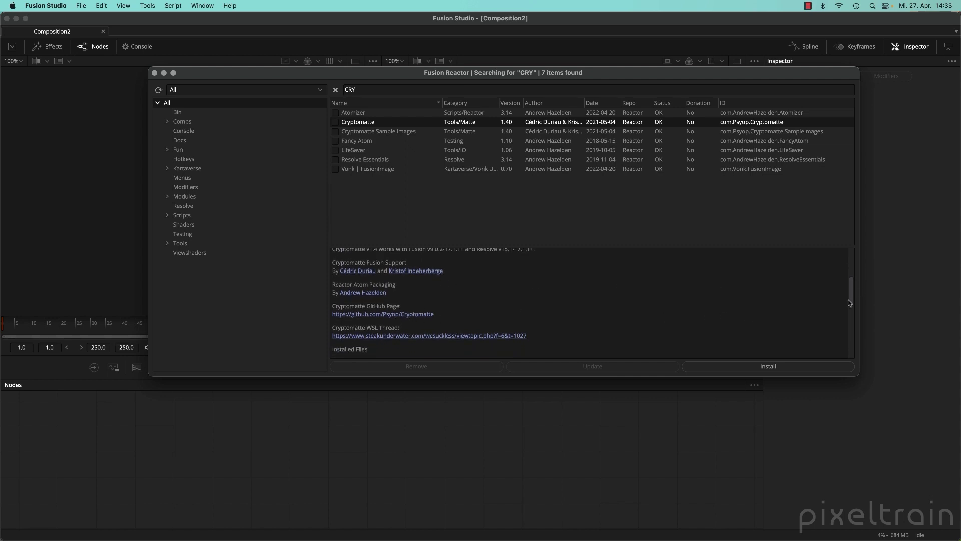
pyautogui.moveTo(851, 294); pyautogui.dragTo(858, 268)
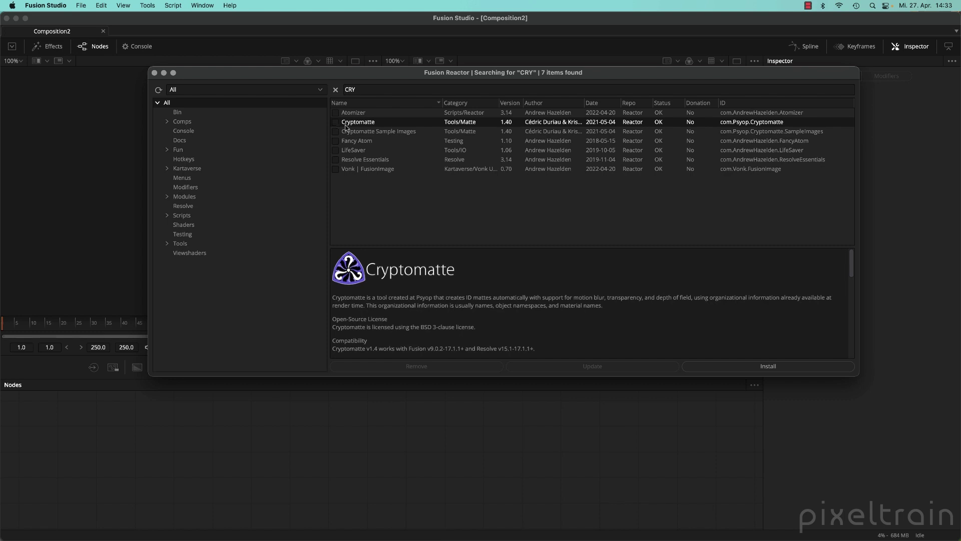
pyautogui.click(745, 368)
pyautogui.doubleClick(396, 89)
pyautogui.press('BackSpace')
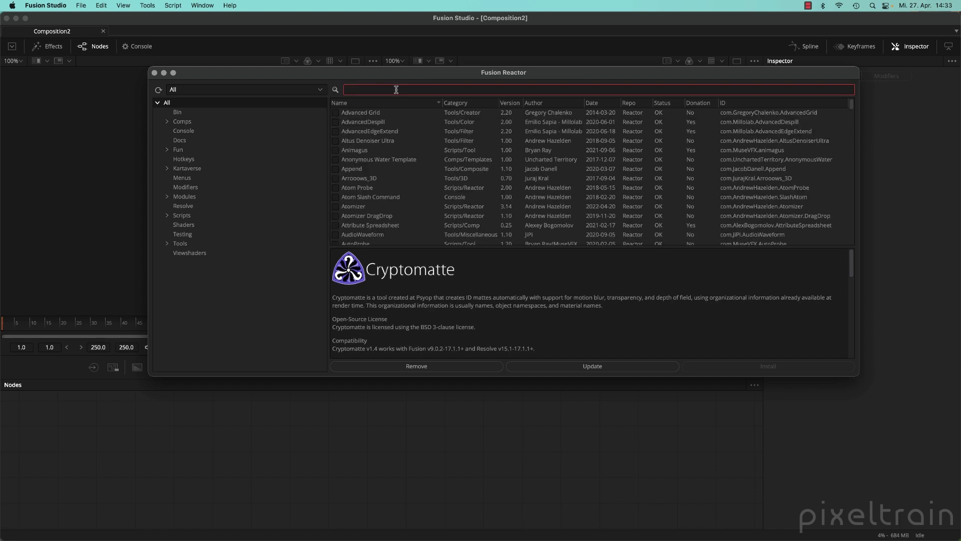
# Search 'exr' and install hos_SplitEXR_Ultra 3.00, then search 'fui' and clear the search
pyautogui.write('exr')
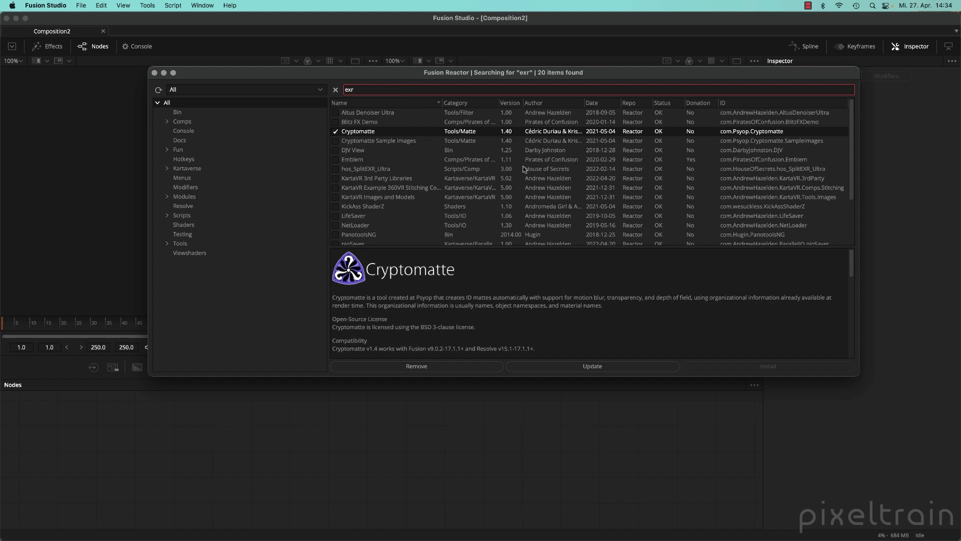
pyautogui.click(356, 172)
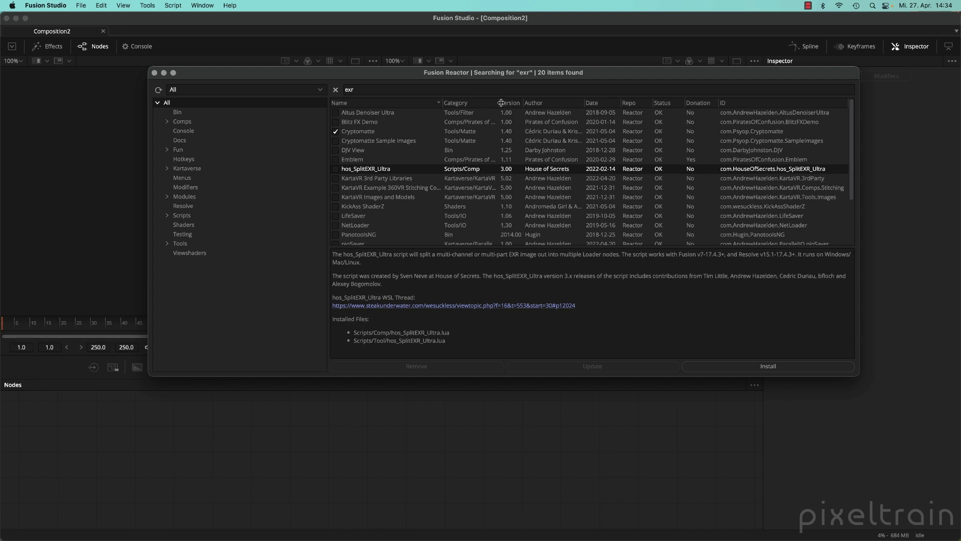
pyautogui.moveTo(500, 102); pyautogui.dragTo(523, 102)
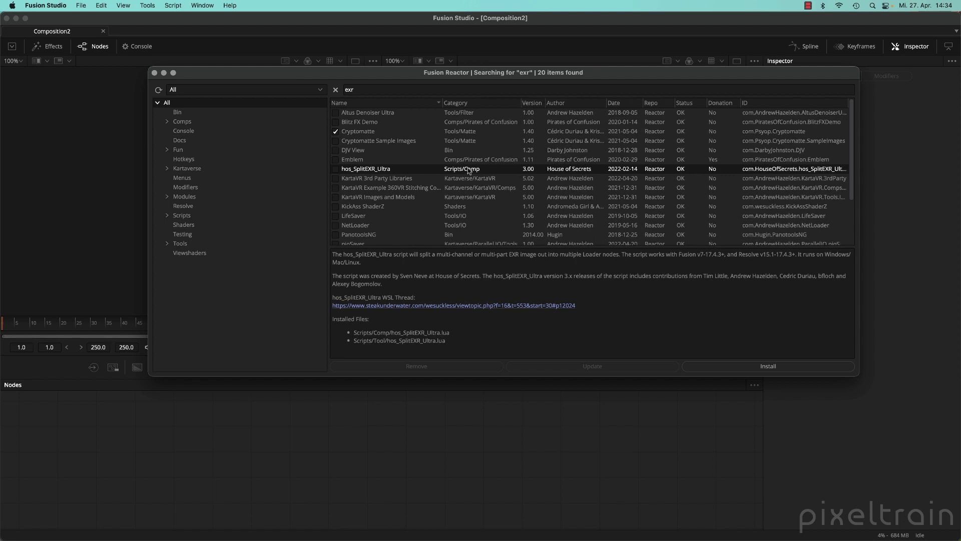
pyautogui.click(335, 169)
pyautogui.click(409, 91)
pyautogui.write('fui')
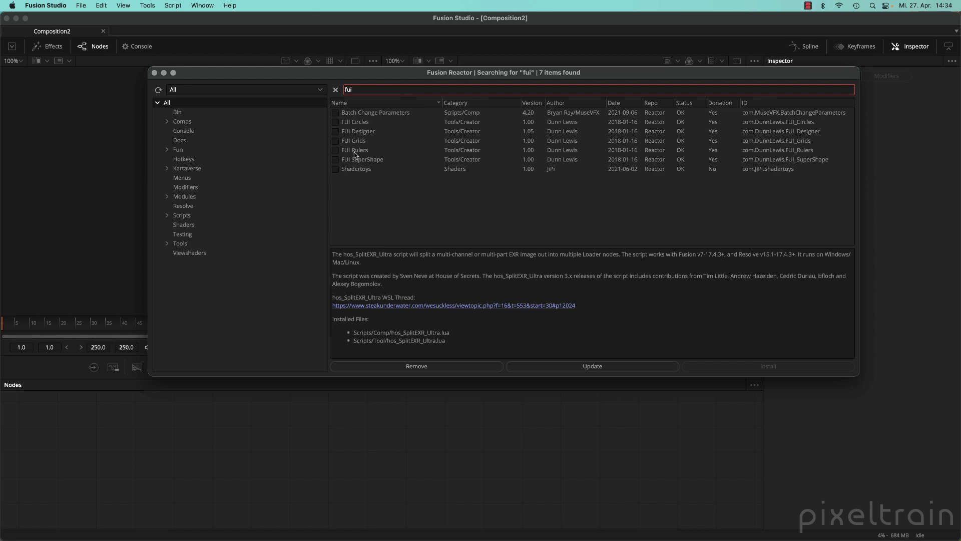
pyautogui.click(389, 91)
pyautogui.press('BackSpace')
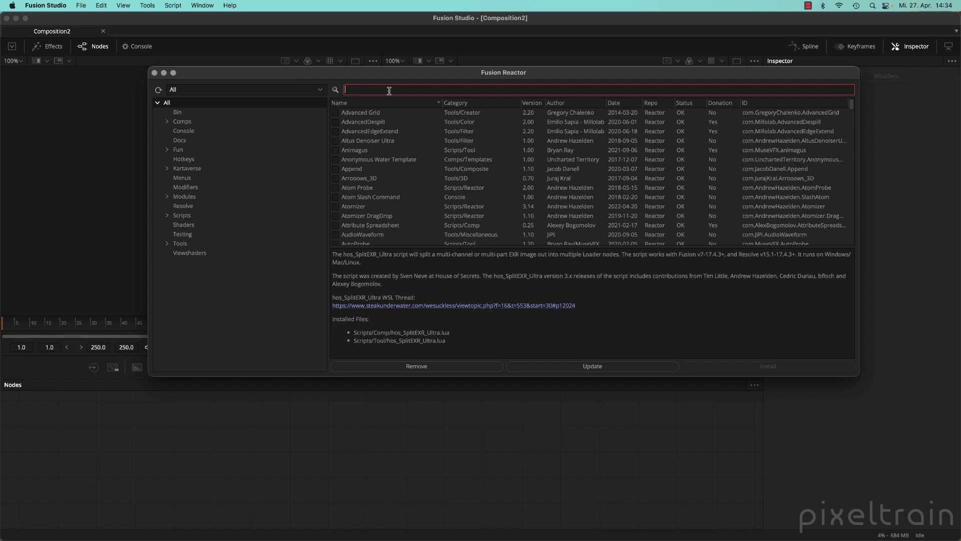
# Search 'viewsha' and install the Linear to sRGB and Rec709 Viewshaders 2.00 package
pyautogui.write('viewsha')
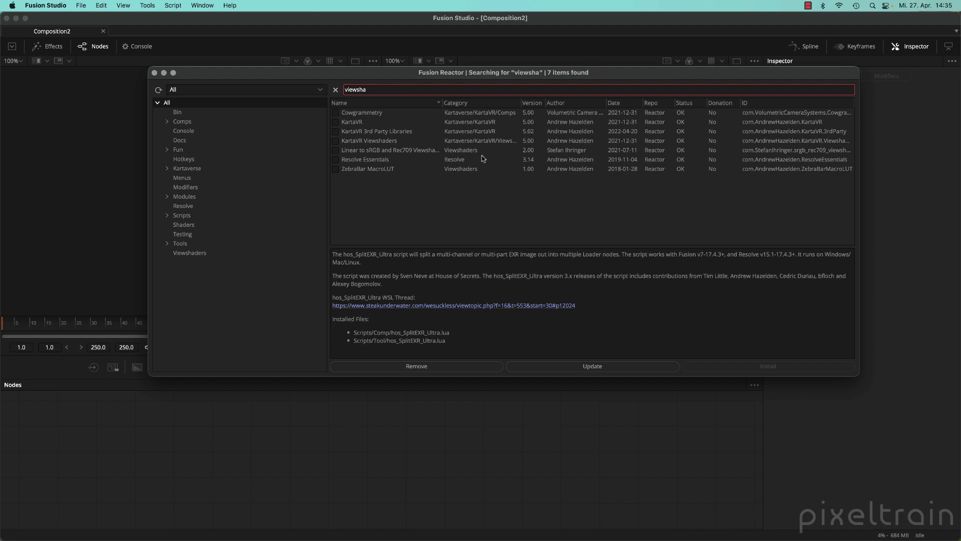
pyautogui.click(483, 151)
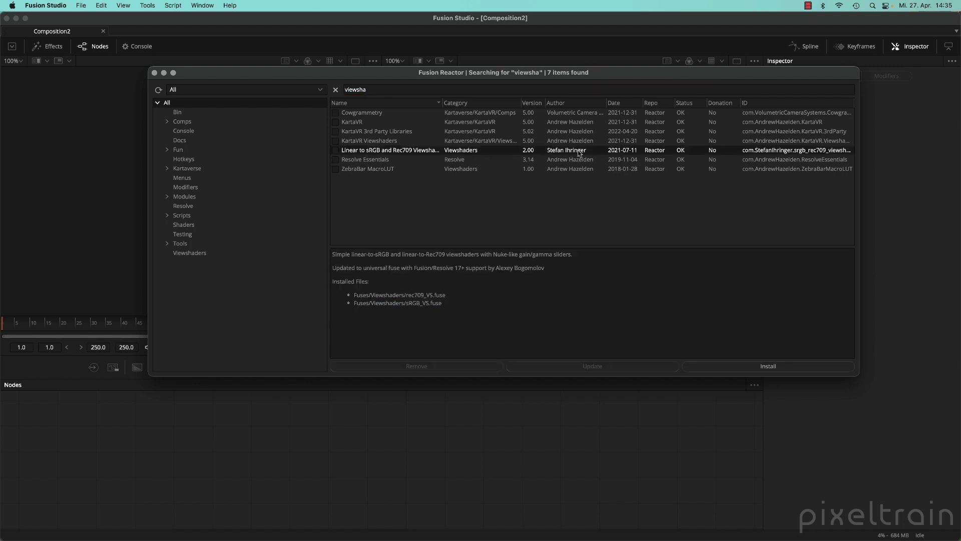
pyautogui.click(336, 150)
# Clear the search, close Reactor, quit Fusion with Cmd+Q and relaunch it from the Dock
pyautogui.click(336, 89)
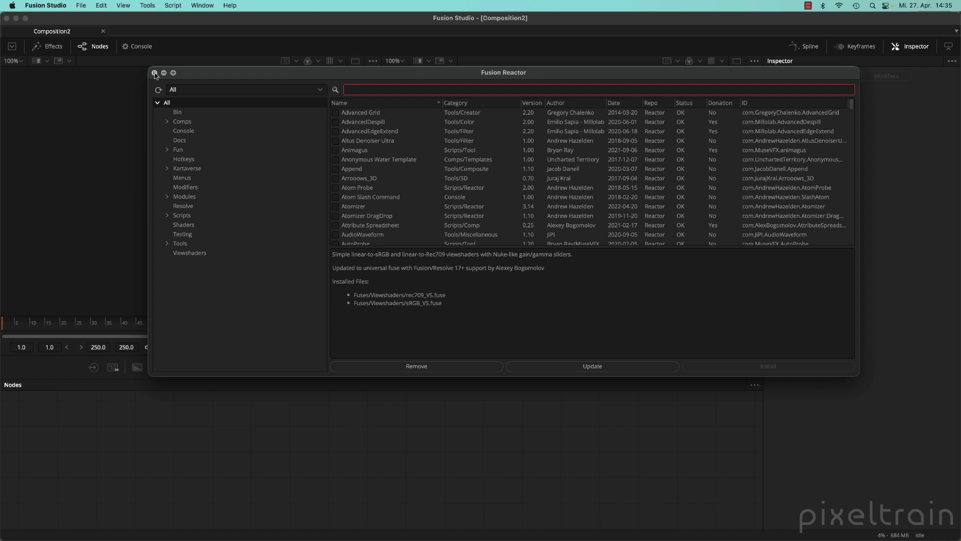
pyautogui.click(154, 74)
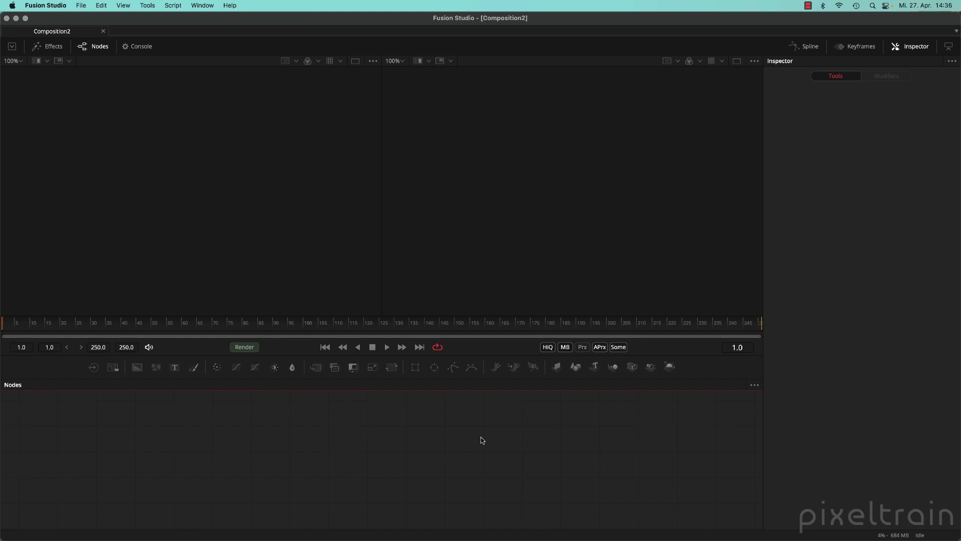
pyautogui.press('super+q')
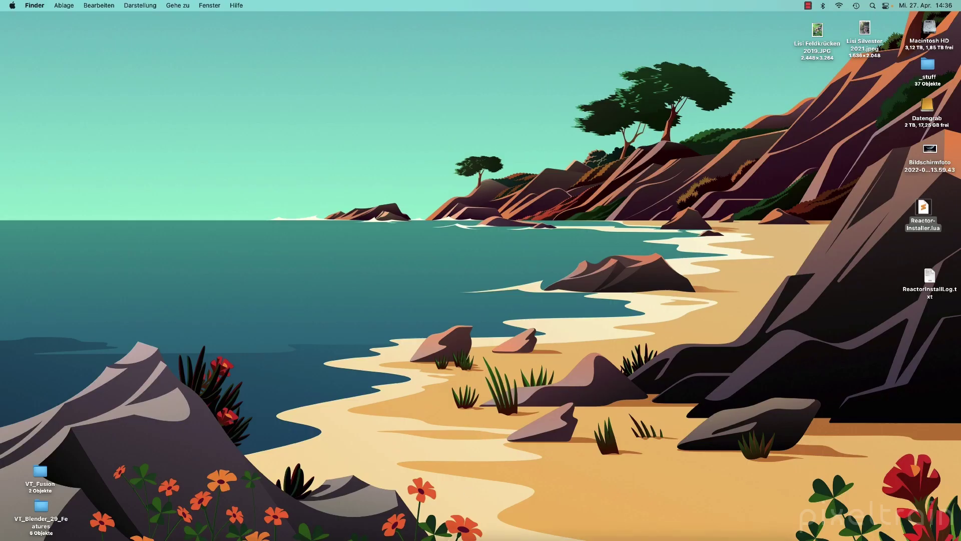
pyautogui.click(448, 534)
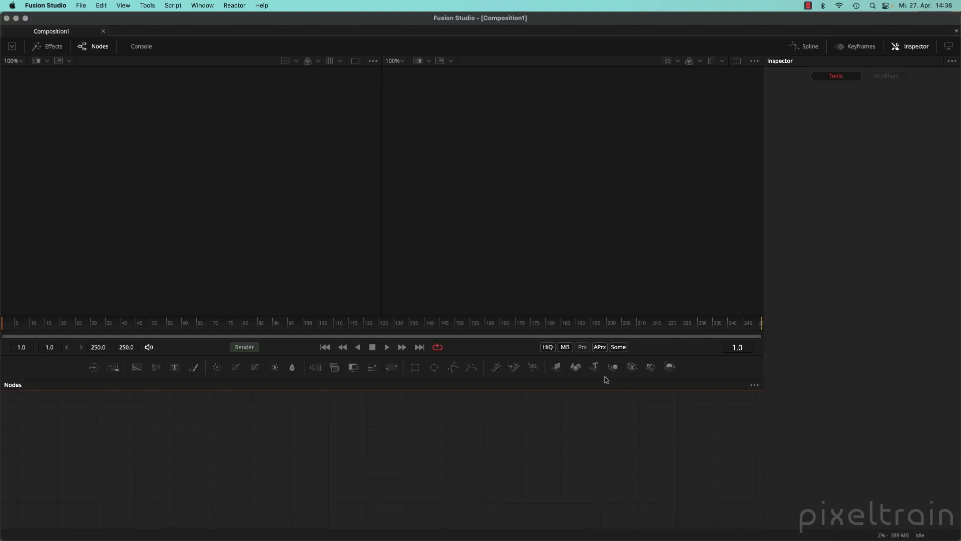
# Open Reactor filtered to Installed and check the Cryptomatte and hos_SplitEXR_Ultra details
pyautogui.click(239, 6)
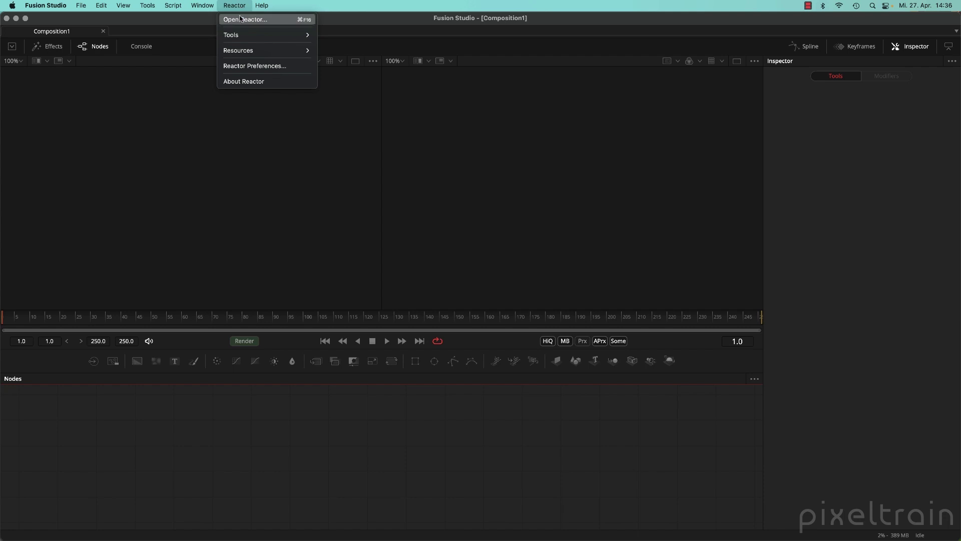
pyautogui.click(244, 20)
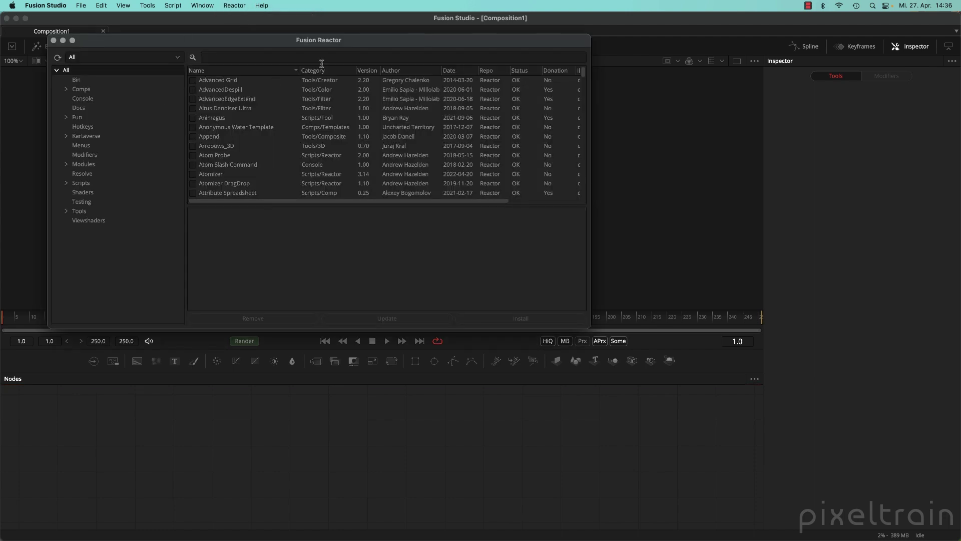
pyautogui.click(177, 58)
pyautogui.click(83, 70)
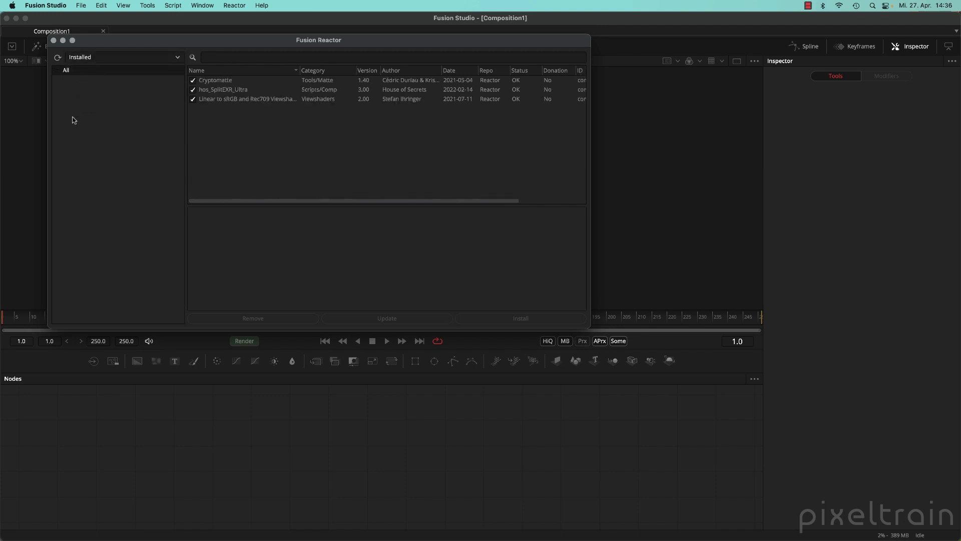
pyautogui.click(239, 99)
pyautogui.click(231, 90)
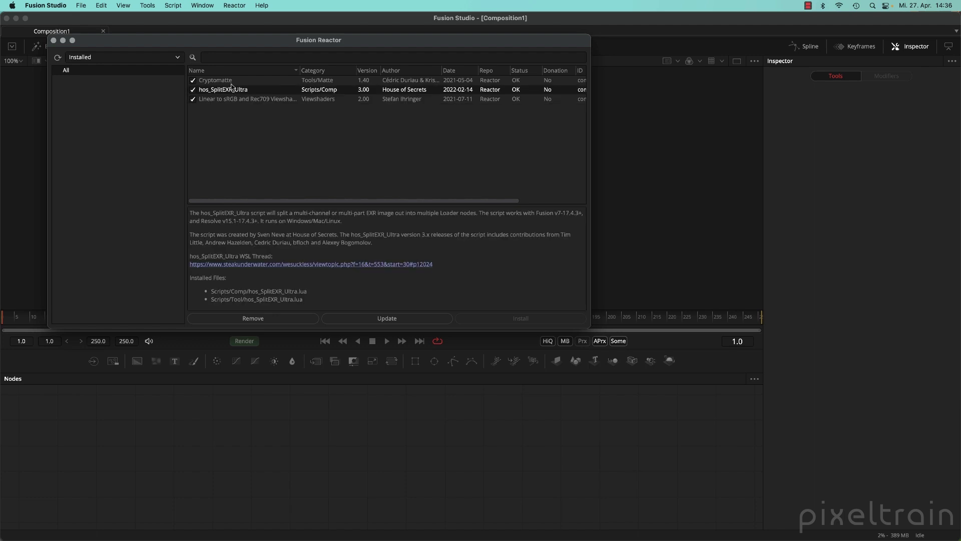
pyautogui.click(232, 81)
pyautogui.click(232, 90)
# Switch the Reactor filter to Update, confirm nothing needs updating, and close Reactor
pyautogui.click(124, 58)
pyautogui.click(79, 78)
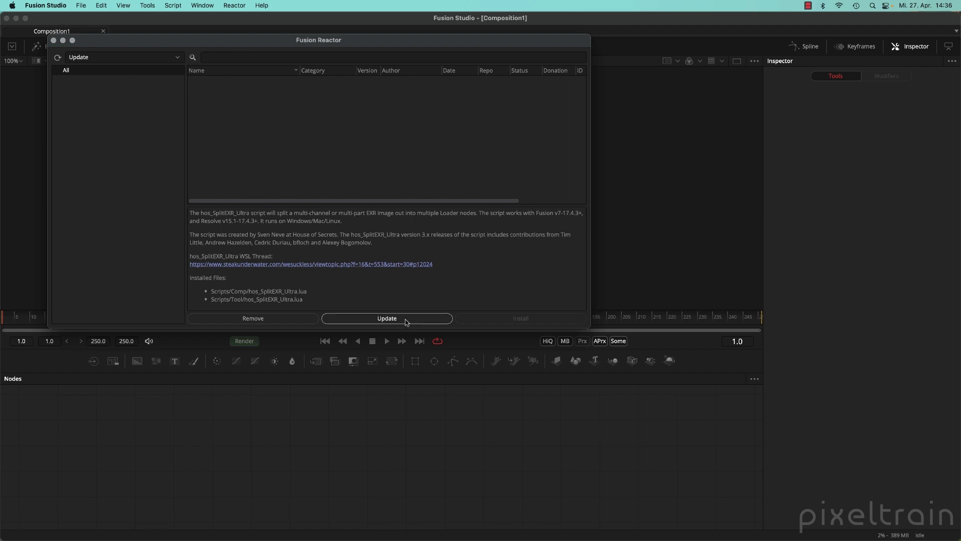
pyautogui.click(54, 41)
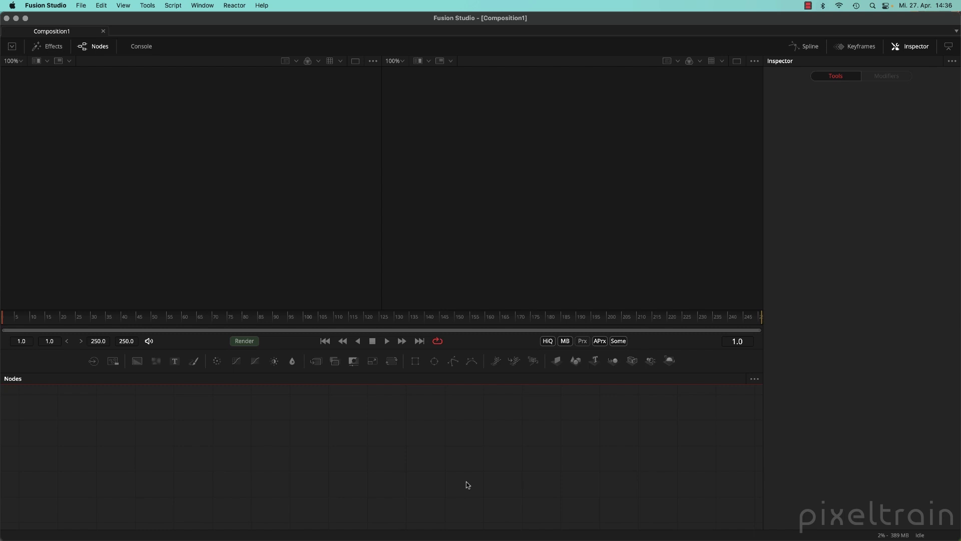
# Show the Matte tools under Tools in the Effects library
pyautogui.click(50, 47)
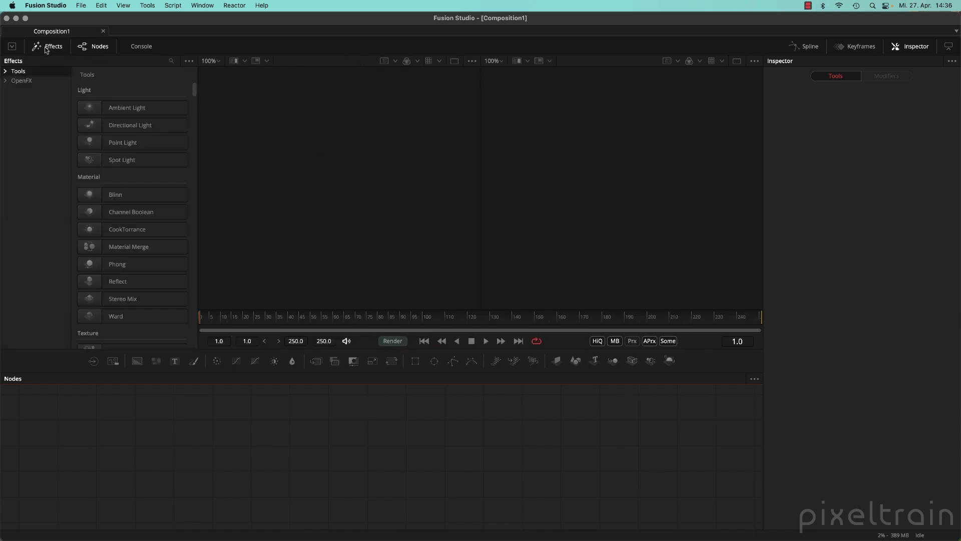
pyautogui.click(6, 72)
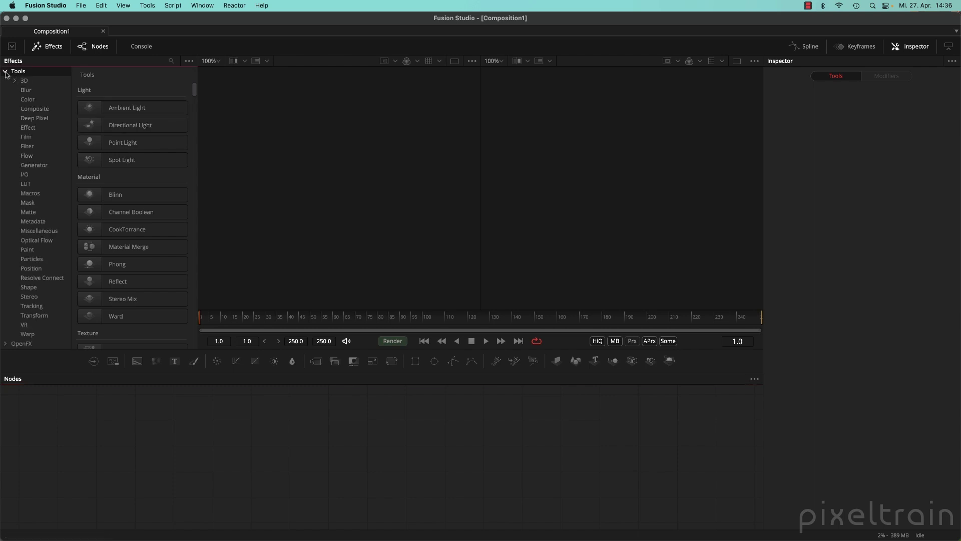
pyautogui.click(39, 214)
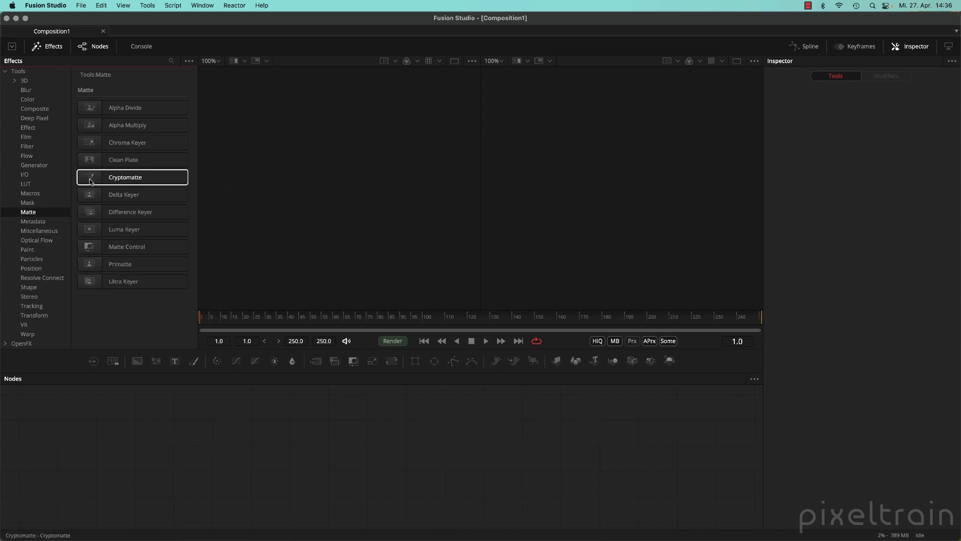
# Add a test Cryptomatte node to the node graph, move it, then delete it
pyautogui.moveTo(91, 178); pyautogui.dragTo(243, 444)
pyautogui.moveTo(178, 424); pyautogui.dragTo(197, 472)
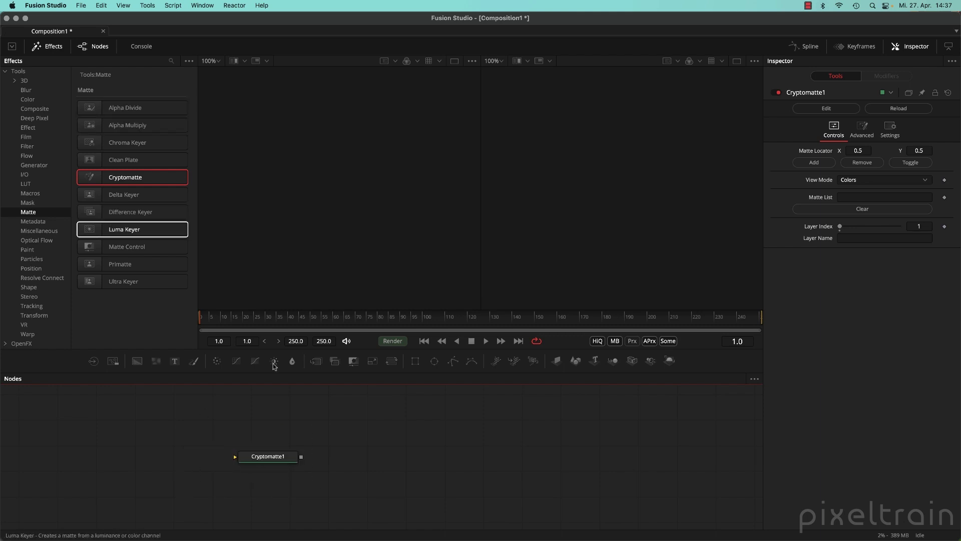
pyautogui.moveTo(266, 458); pyautogui.dragTo(291, 440)
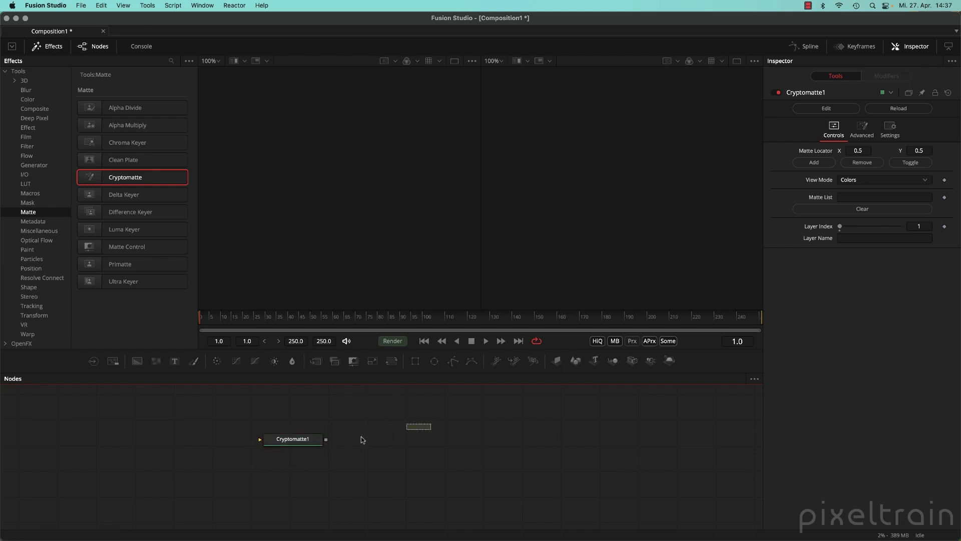
pyautogui.press('Delete')
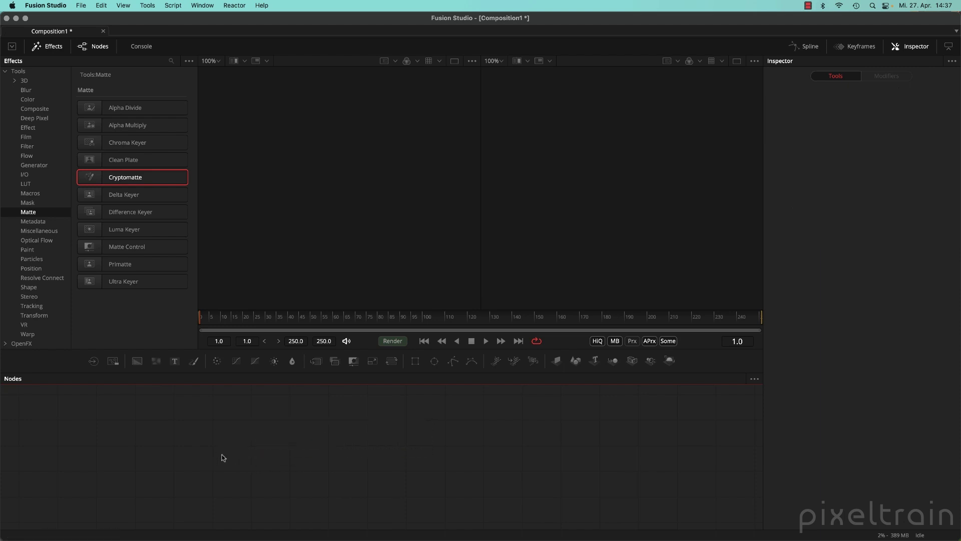
# Load the Blender Animation EXR sequence into a new Loader node
pyautogui.click(94, 361)
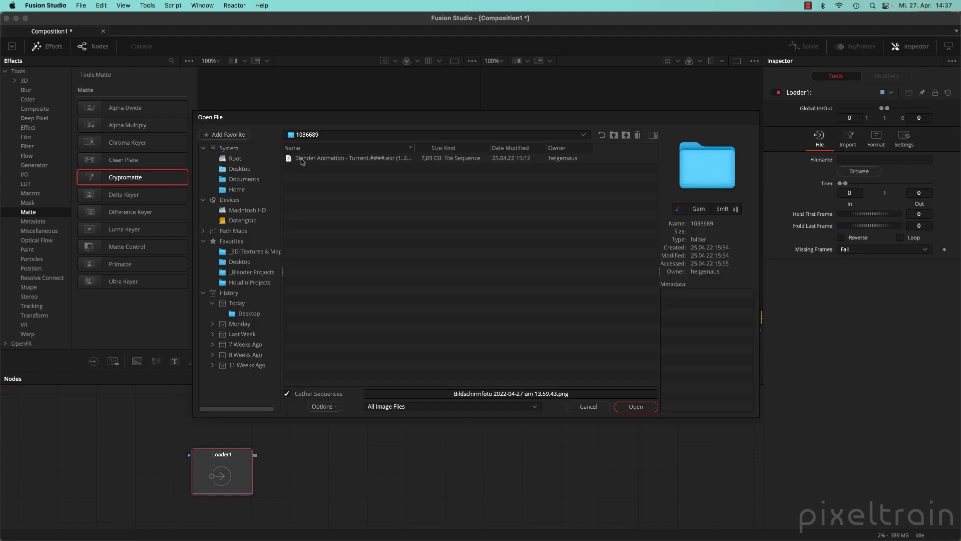
pyautogui.click(303, 160)
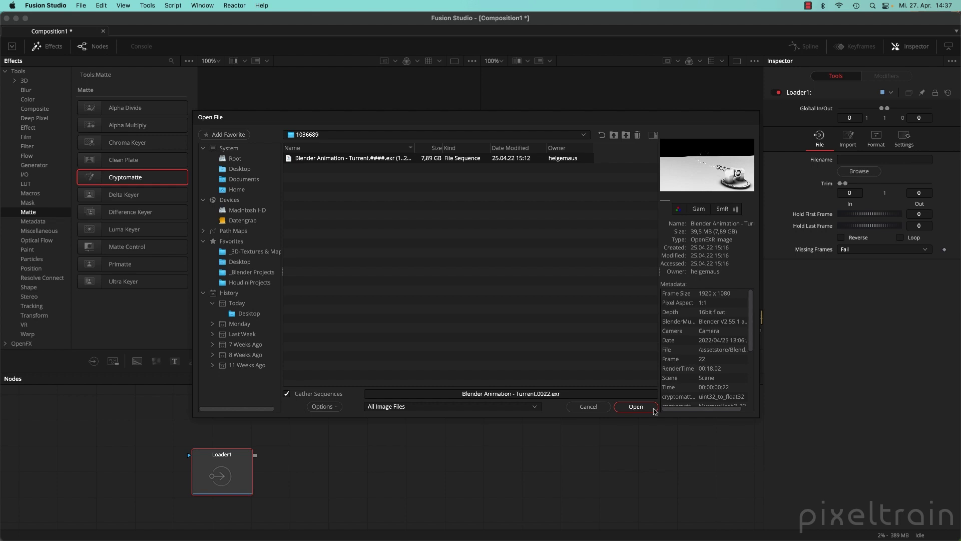
pyautogui.click(630, 408)
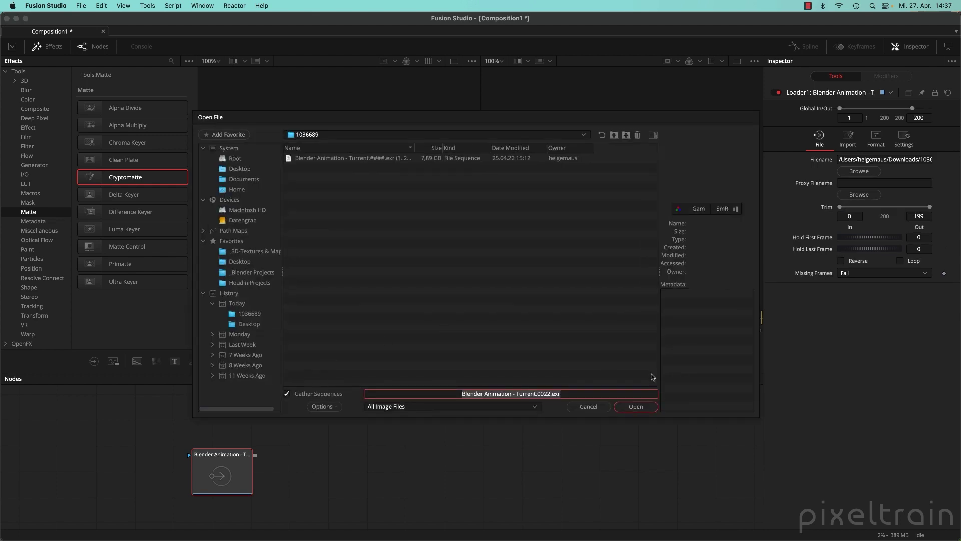
pyautogui.click(635, 403)
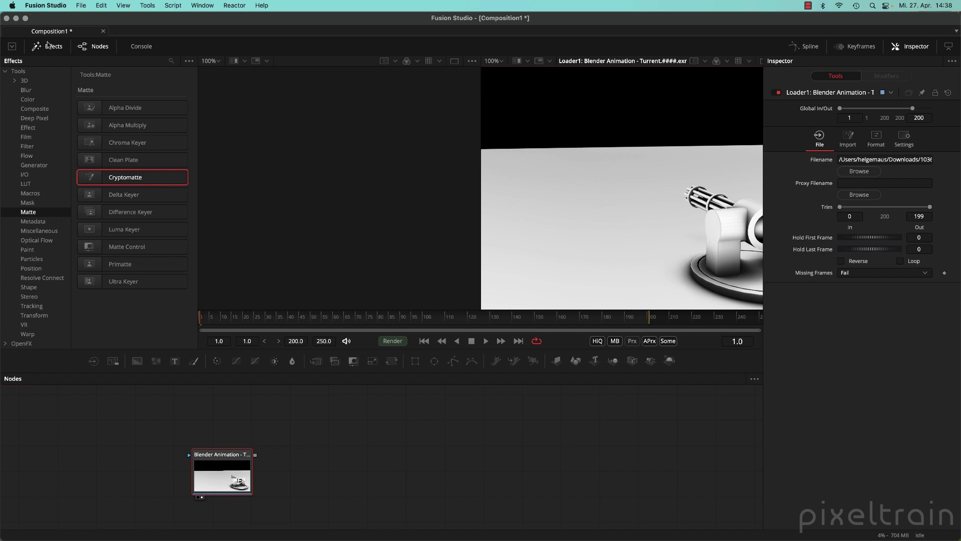
# Map the Loader's RGB channels to the ViewLayer.AO pass in its EXR format settings
pyautogui.click(46, 47)
pyautogui.scroll(-5, 611, 265)
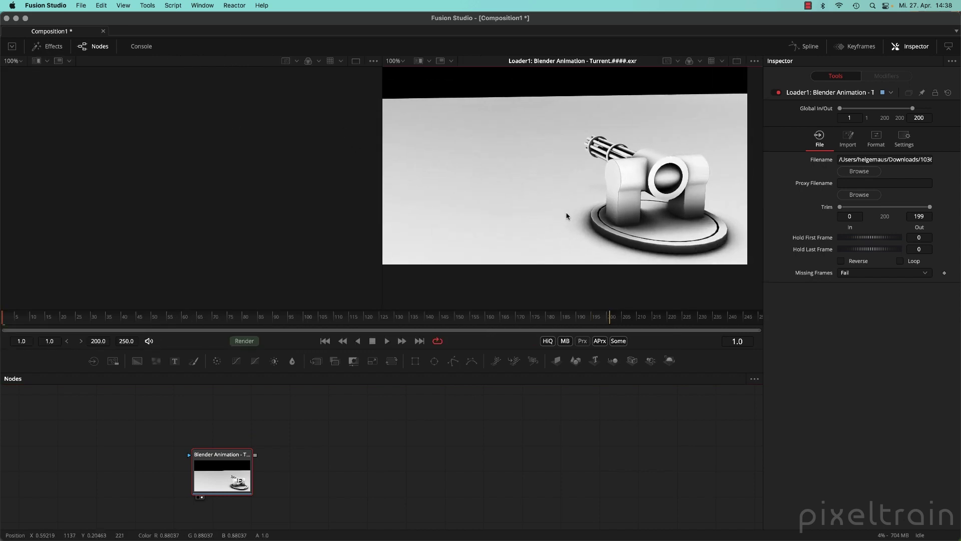
pyautogui.click(849, 140)
pyautogui.click(876, 139)
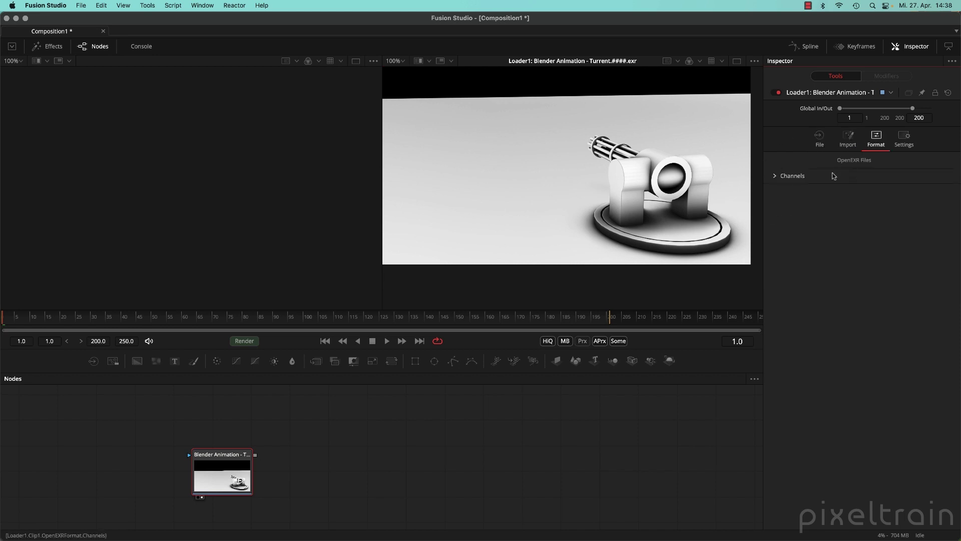
pyautogui.click(776, 176)
pyautogui.click(917, 189)
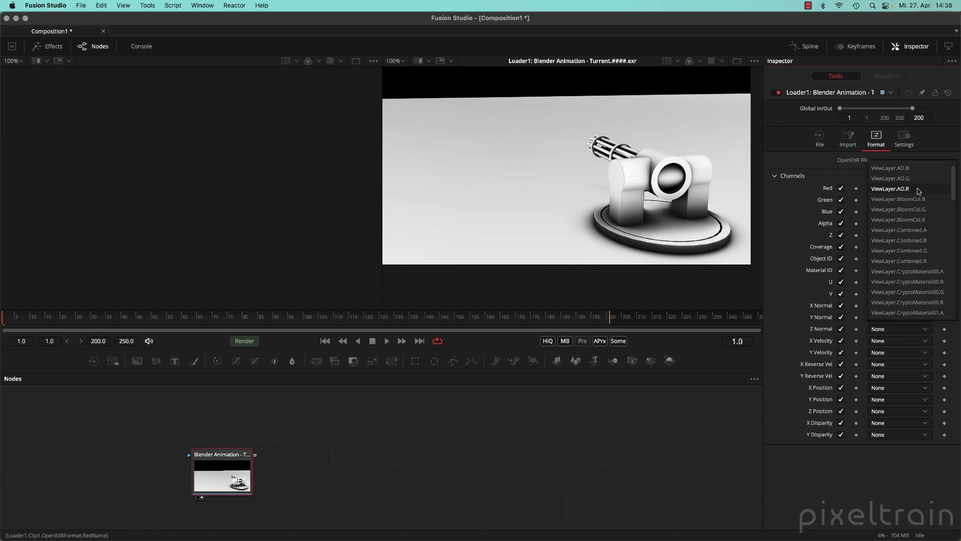
pyautogui.click(918, 188)
pyautogui.moveTo(237, 455); pyautogui.dragTo(172, 405)
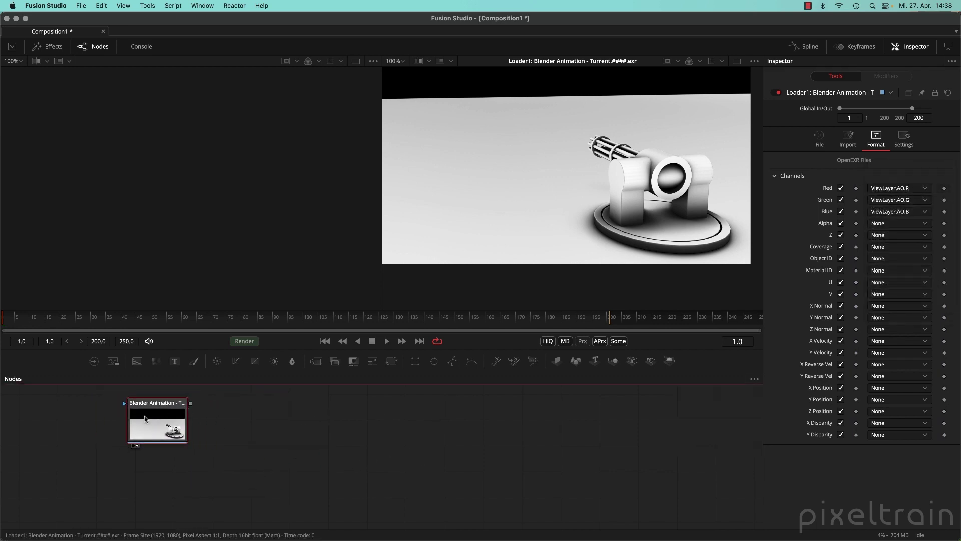
# Run the hos_SplitEXR_Ultra script on the Loader to split it into per-pass Loaders
pyautogui.rightClick(170, 414)
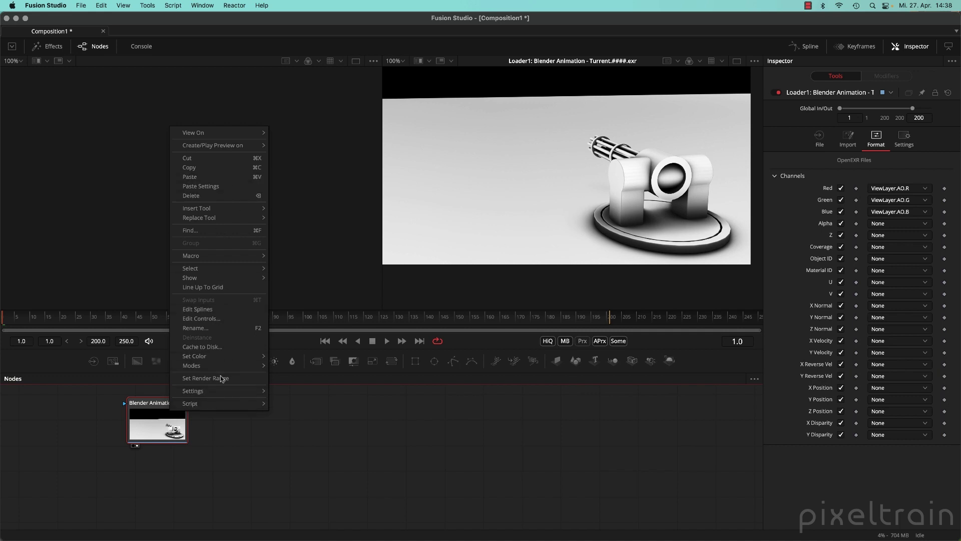
pyautogui.moveTo(210, 404)
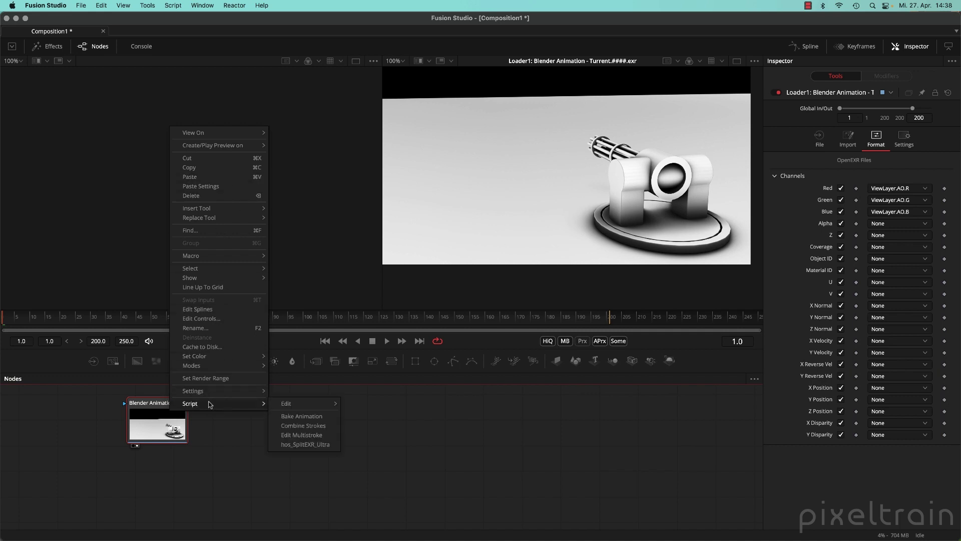
pyautogui.click(323, 445)
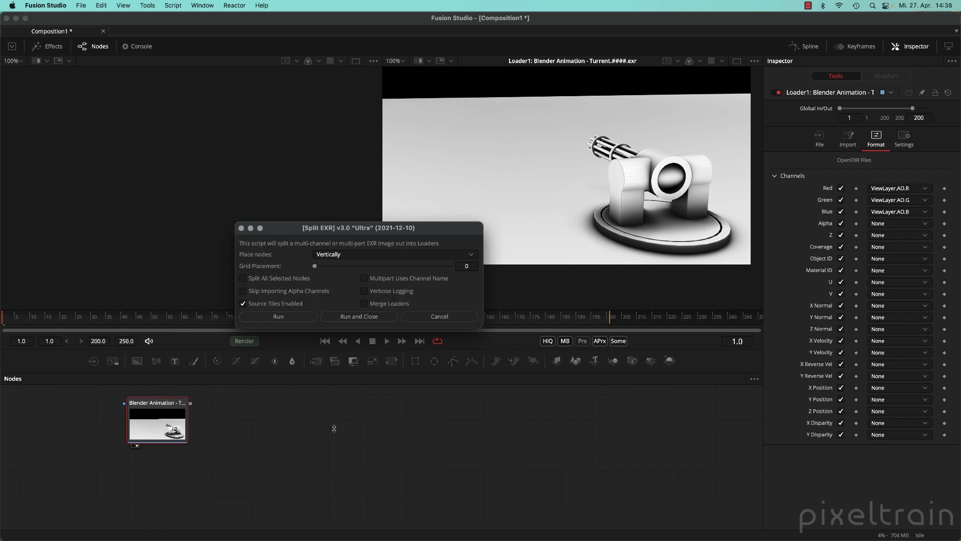
pyautogui.moveTo(411, 227); pyautogui.dragTo(370, 140)
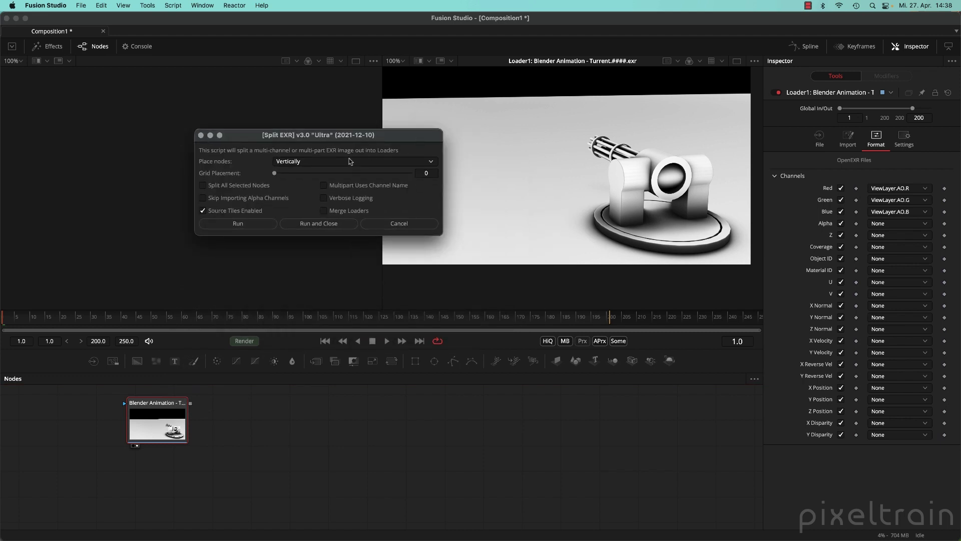
pyautogui.click(321, 225)
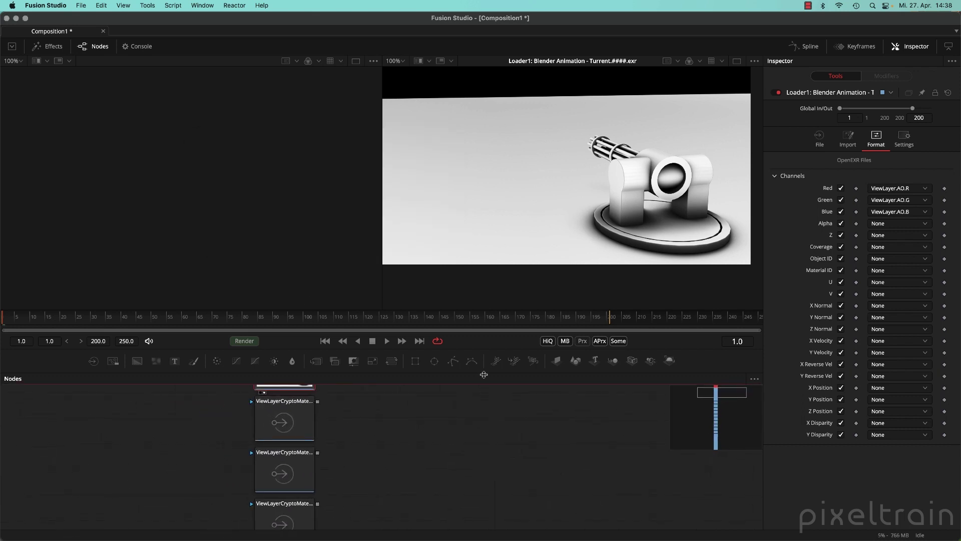
# Show the ViewLayerDiffDir split Loader in the right viewer and make the viewers taller
pyautogui.moveTo(482, 373); pyautogui.dragTo(480, 249)
pyautogui.scroll(-2, 444, 345)
pyautogui.moveTo(257, 320); pyautogui.dragTo(377, 462)
pyautogui.scroll(-5, 451, 467)
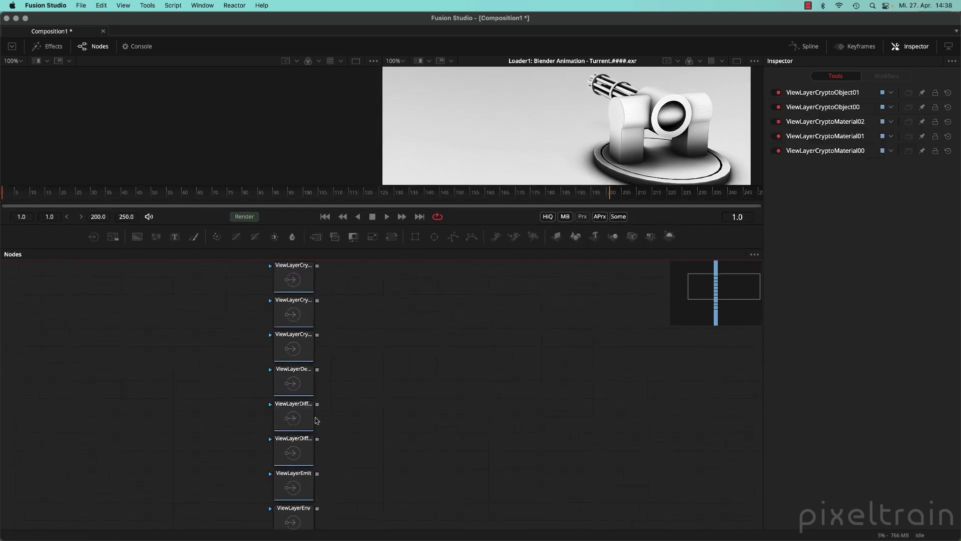
pyautogui.moveTo(299, 380); pyautogui.dragTo(550, 144)
pyautogui.moveTo(294, 450); pyautogui.dragTo(582, 134)
pyautogui.scroll(-5, 581, 133)
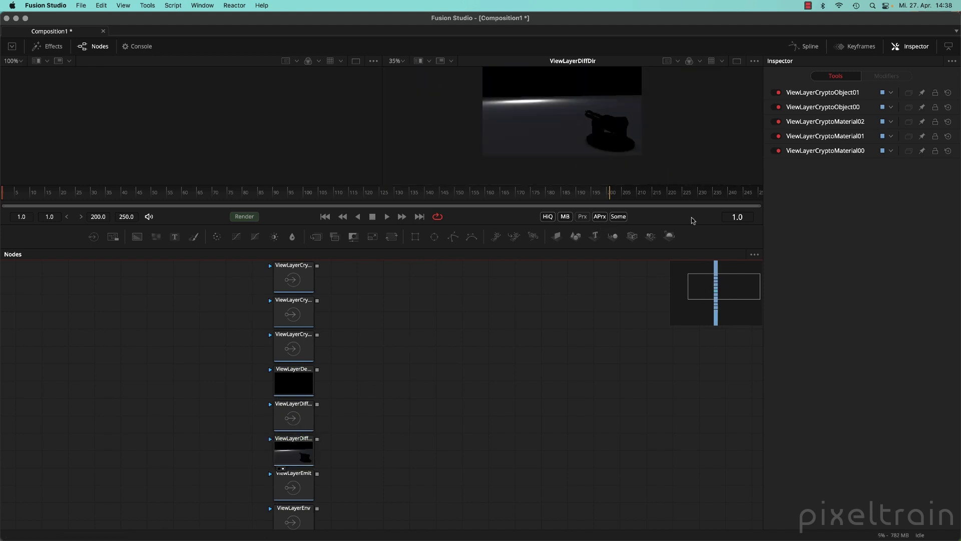
pyautogui.moveTo(686, 226); pyautogui.dragTo(686, 351)
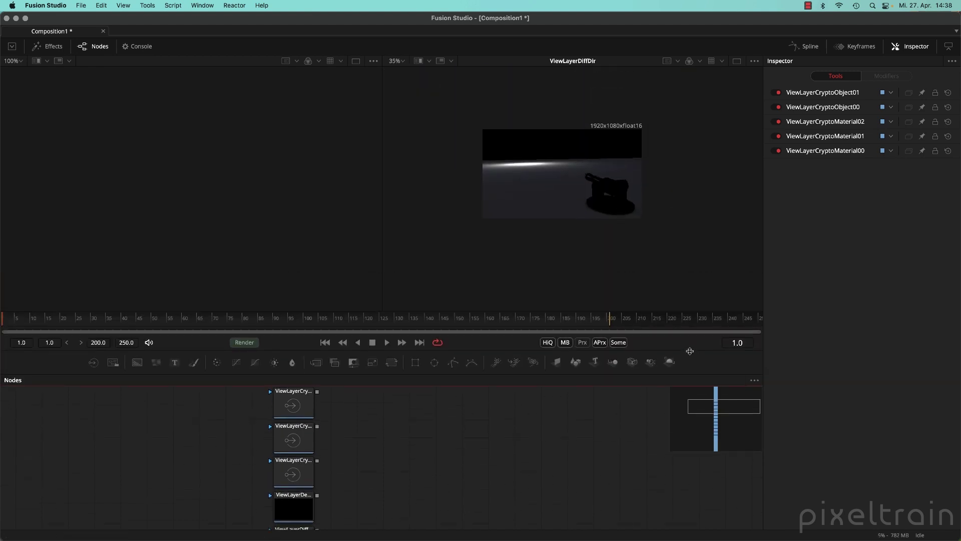
# Apply the rec709 view LUT to the viewer, toggling it off and on to compare
pyautogui.click(722, 62)
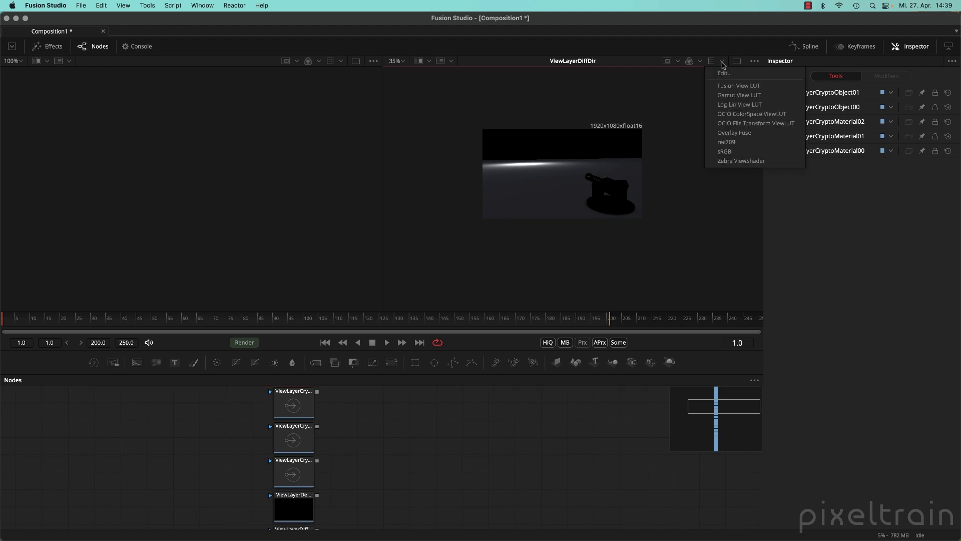
pyautogui.click(734, 144)
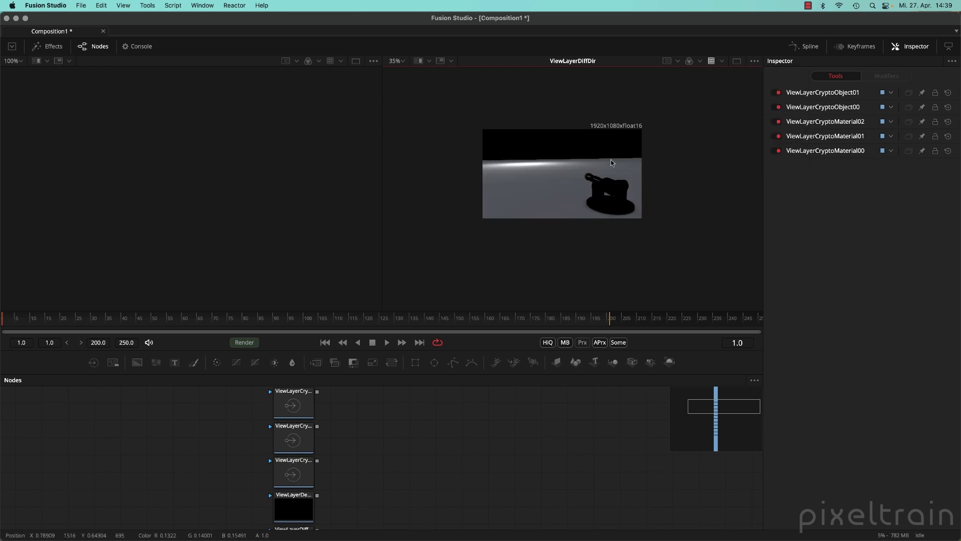
pyautogui.scroll(2, 609, 163)
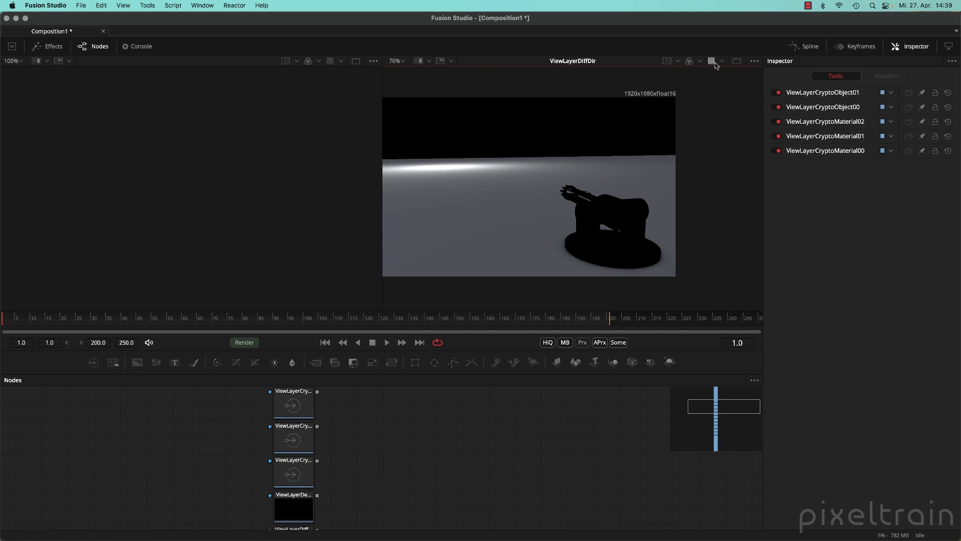
pyautogui.click(711, 62)
pyautogui.click(712, 62)
pyautogui.click(484, 440)
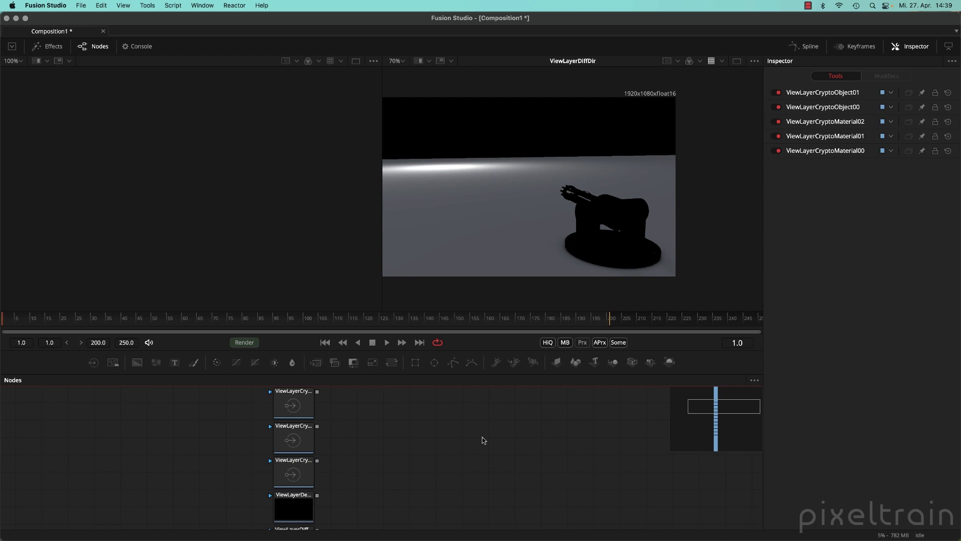
# Launch DaVinci Resolve, open the Untitled Project and go to its Fusion page
pyautogui.moveTo(508, 537)
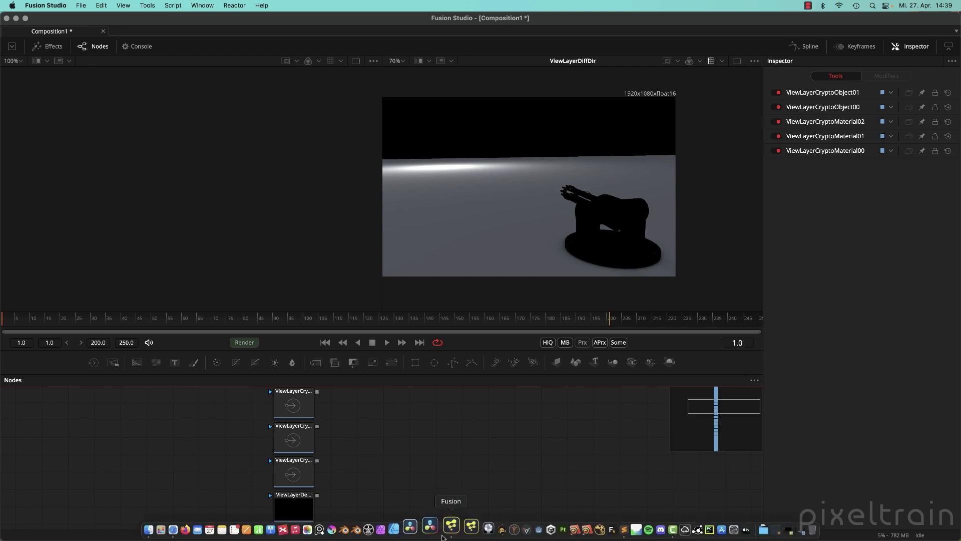
pyautogui.click(436, 537)
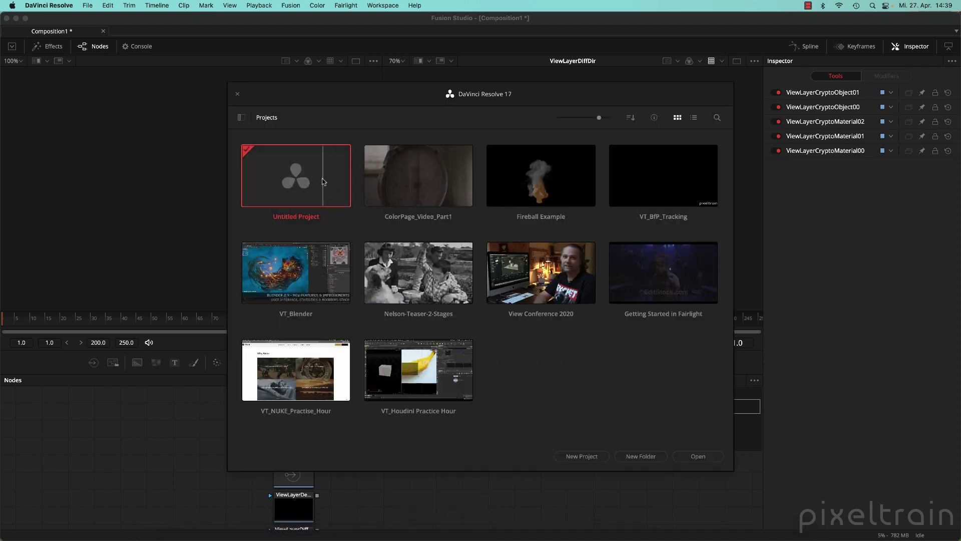
pyautogui.doubleClick(296, 182)
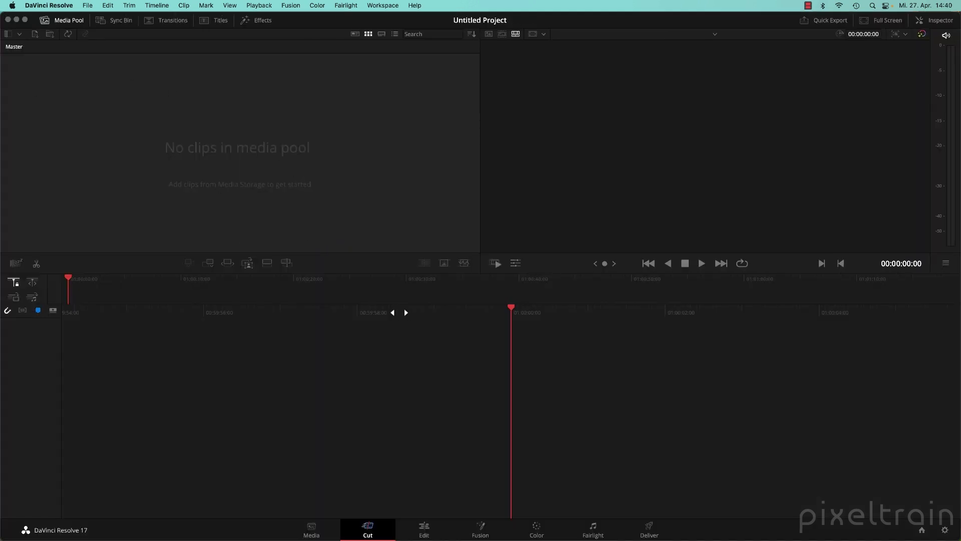
pyautogui.click(479, 533)
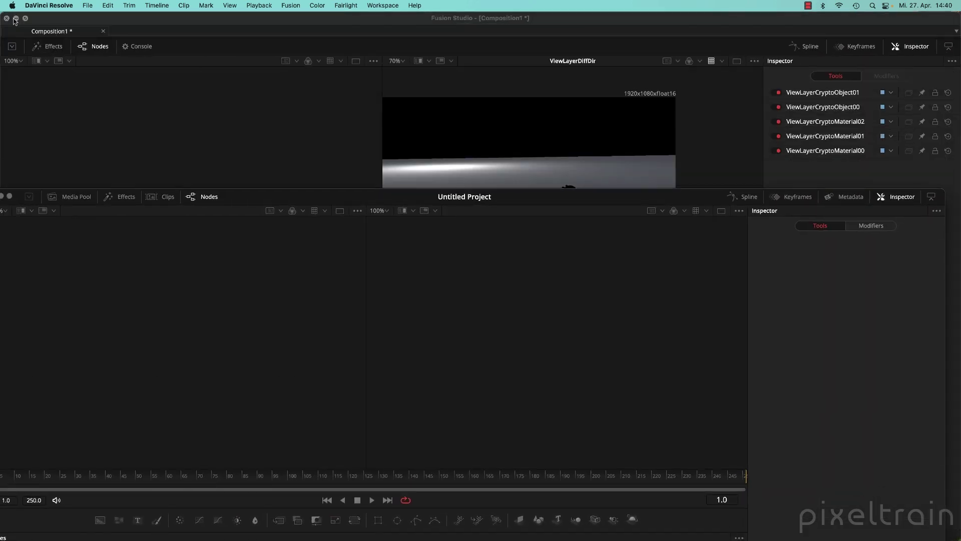
# Install and launch Reactor by dropping Reactor-Installer.lua into Resolve's Nodes panel
pyautogui.click(16, 19)
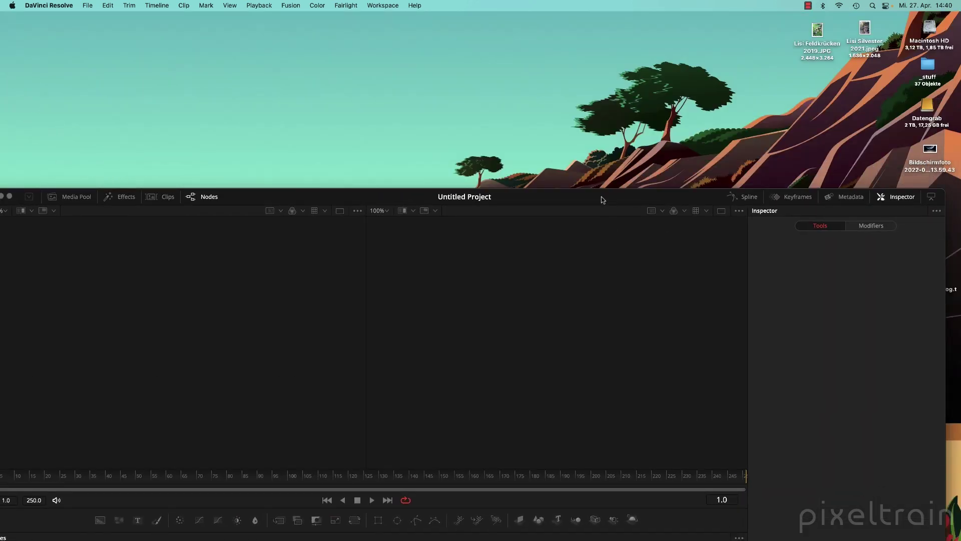
pyautogui.moveTo(604, 198); pyautogui.dragTo(553, 4)
pyautogui.moveTo(923, 208); pyautogui.dragTo(493, 408)
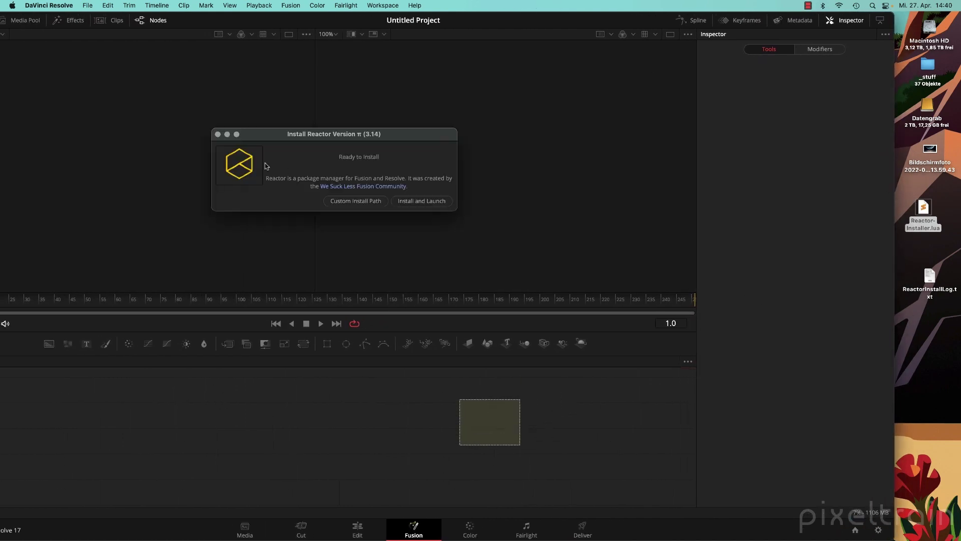
pyautogui.click(434, 204)
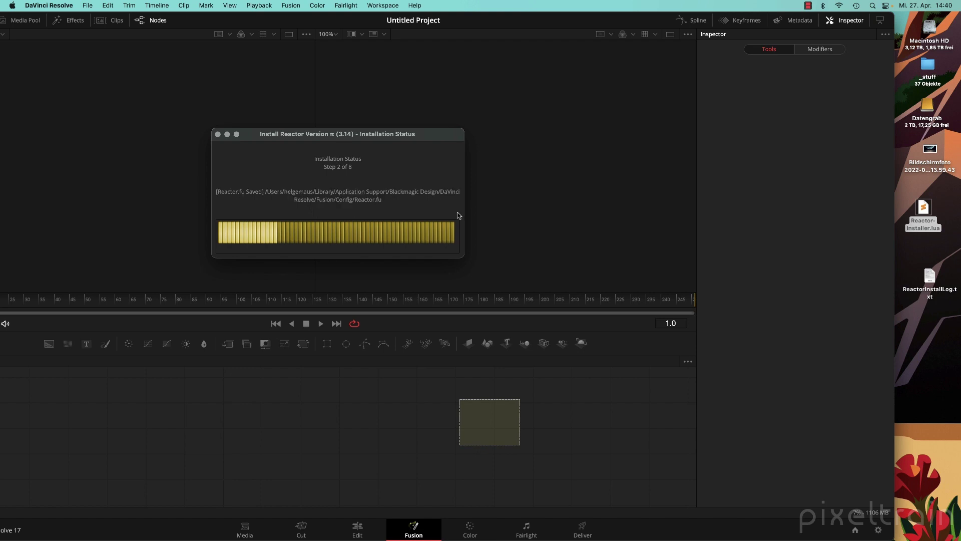
pyautogui.moveTo(338, 19); pyautogui.dragTo(424, 18)
pyautogui.doubleClick(424, 18)
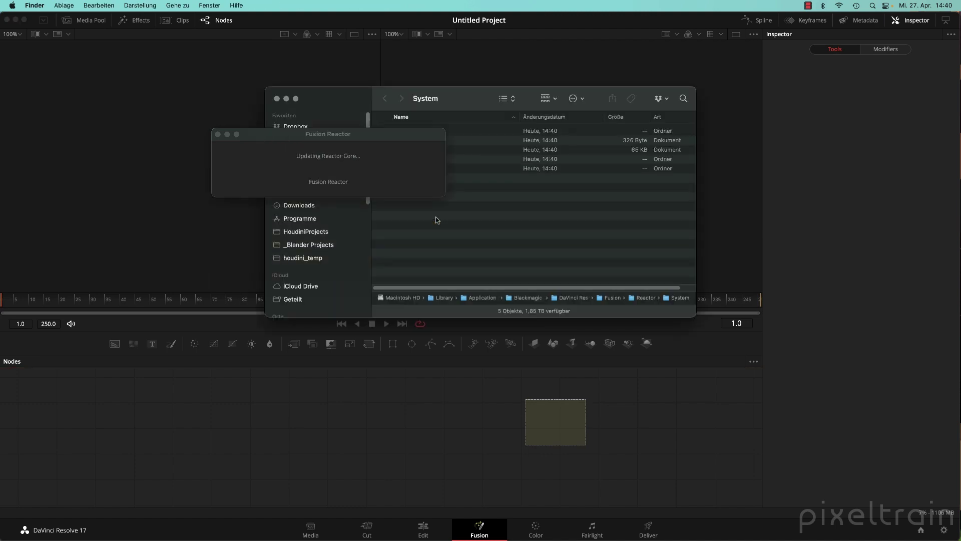
# Search Reactor for 'cry' and install the Cryptomatte package
pyautogui.click(278, 99)
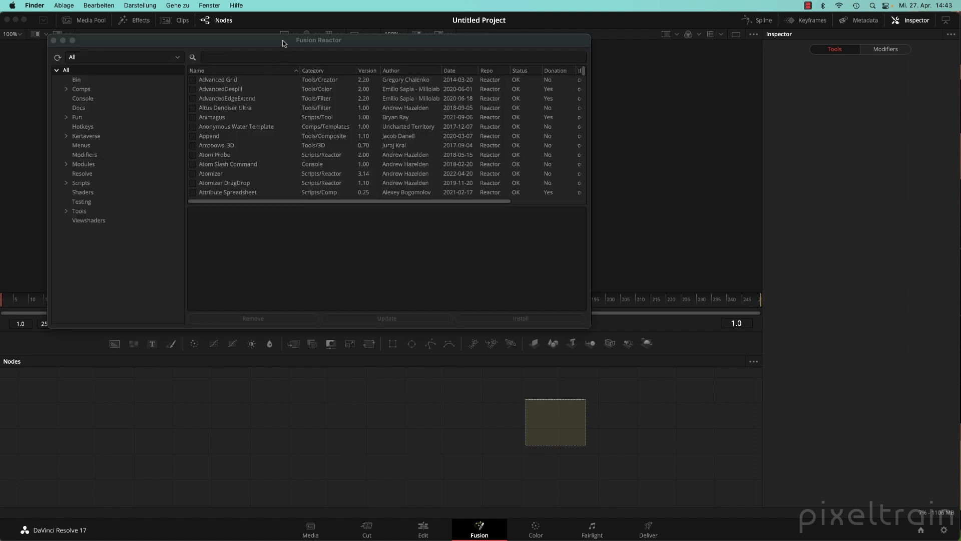
pyautogui.moveTo(281, 43); pyautogui.dragTo(386, 86)
pyautogui.click(323, 101)
pyautogui.write('cry')
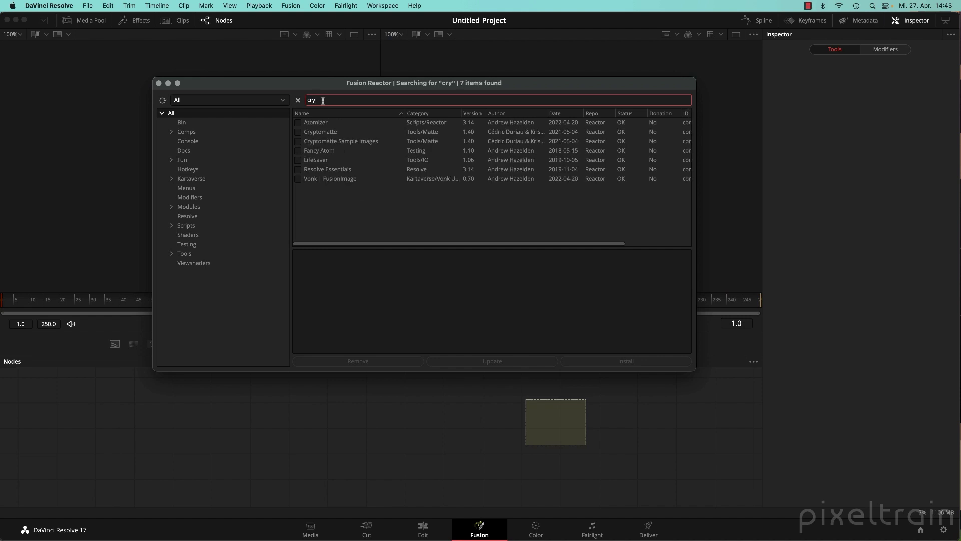
pyautogui.click(298, 132)
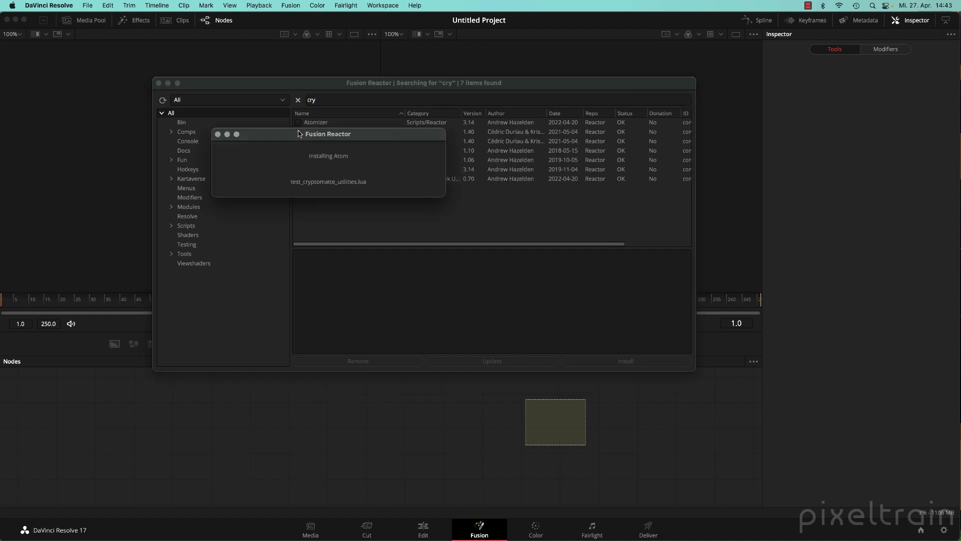
# Search 'viewsha' and install the Linear to sRGB and Rec709 Viewshaders package
pyautogui.click(328, 98)
pyautogui.write('viewsha')
pyautogui.click(298, 161)
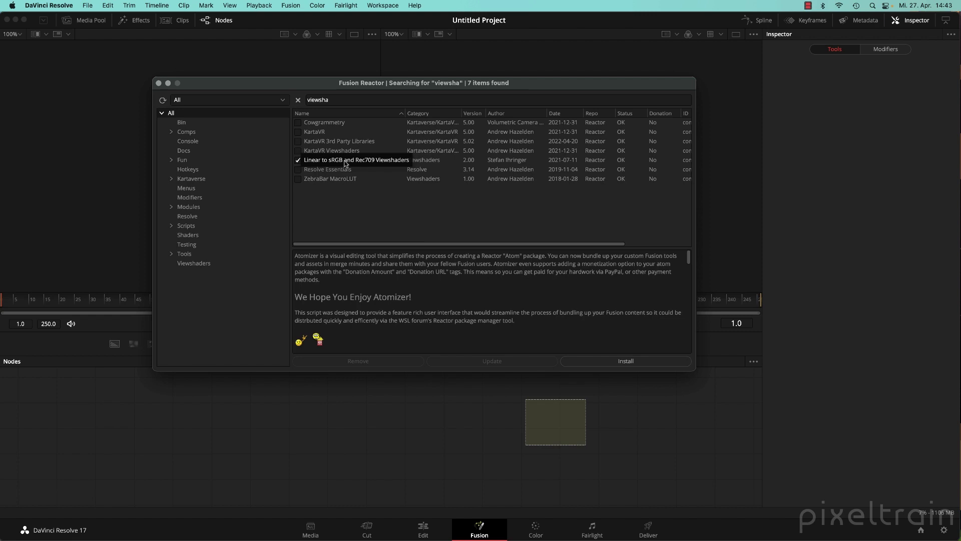
# Install Resolve Essentials from the Resolve category, then close Reactor
pyautogui.click(193, 219)
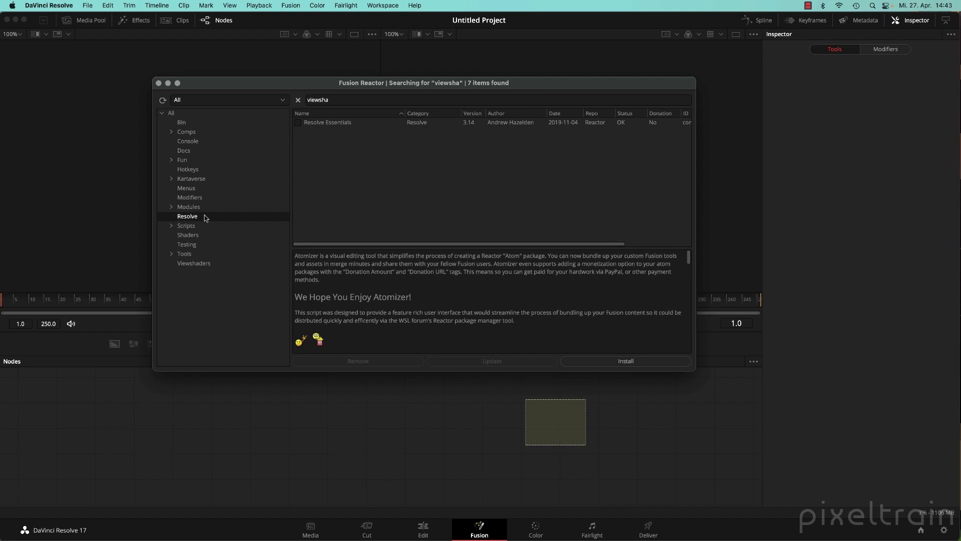
pyautogui.click(328, 124)
pyautogui.click(299, 125)
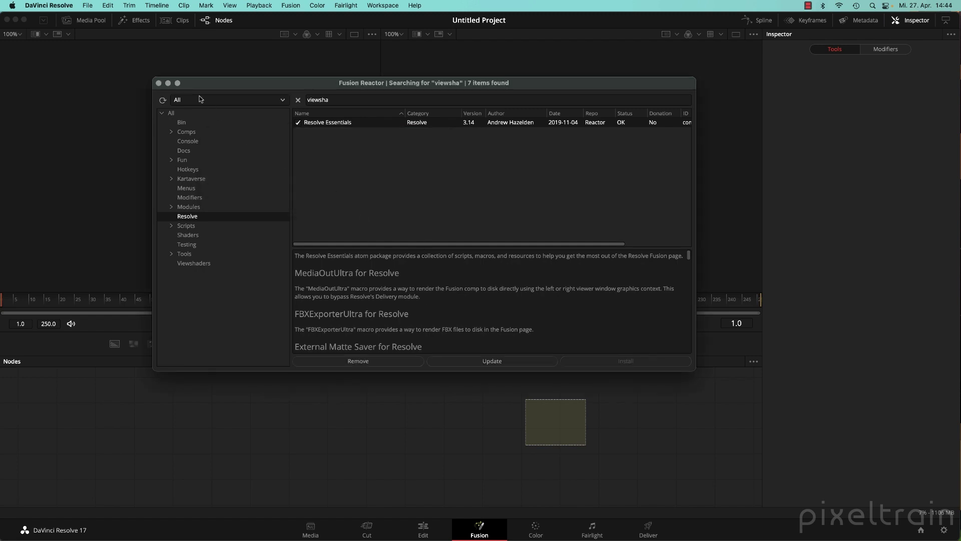
pyautogui.click(158, 83)
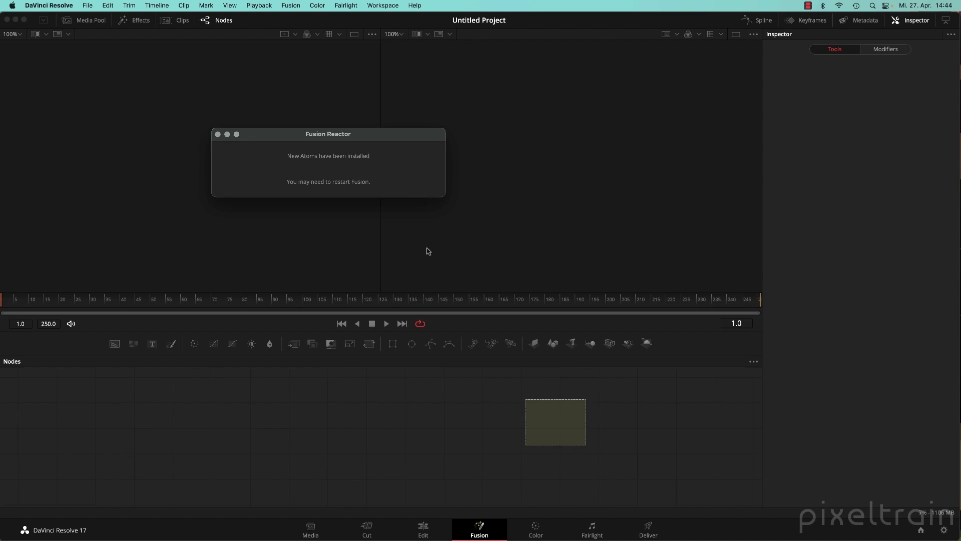
# Quit Resolve with Cmd+Q, relaunch it, reopen Untitled Project and return to Fusion
pyautogui.press('super+q')
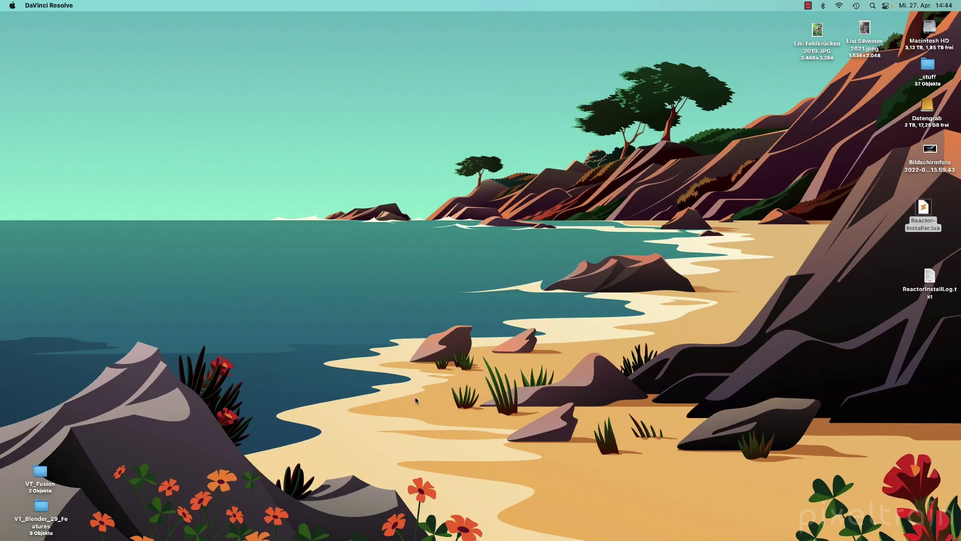
pyautogui.click(426, 536)
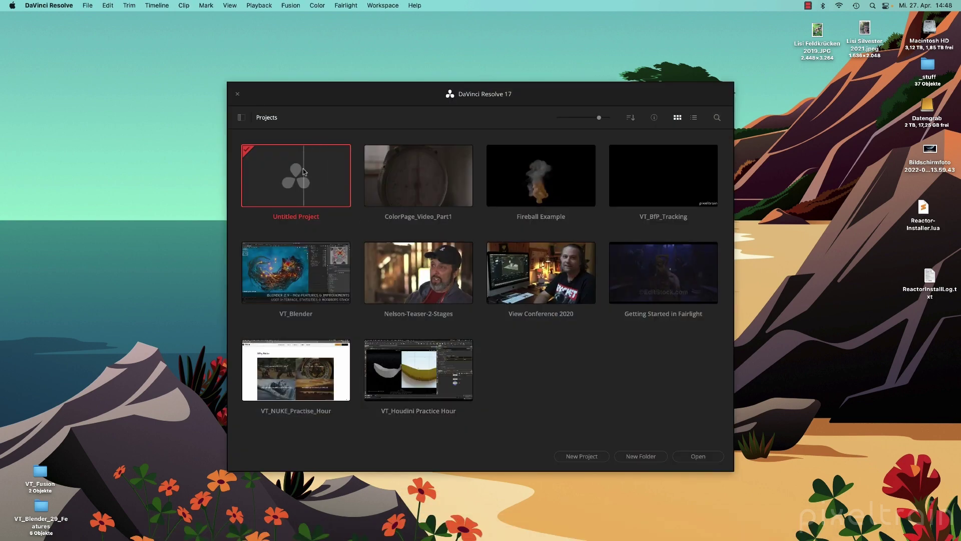
pyautogui.doubleClick(303, 170)
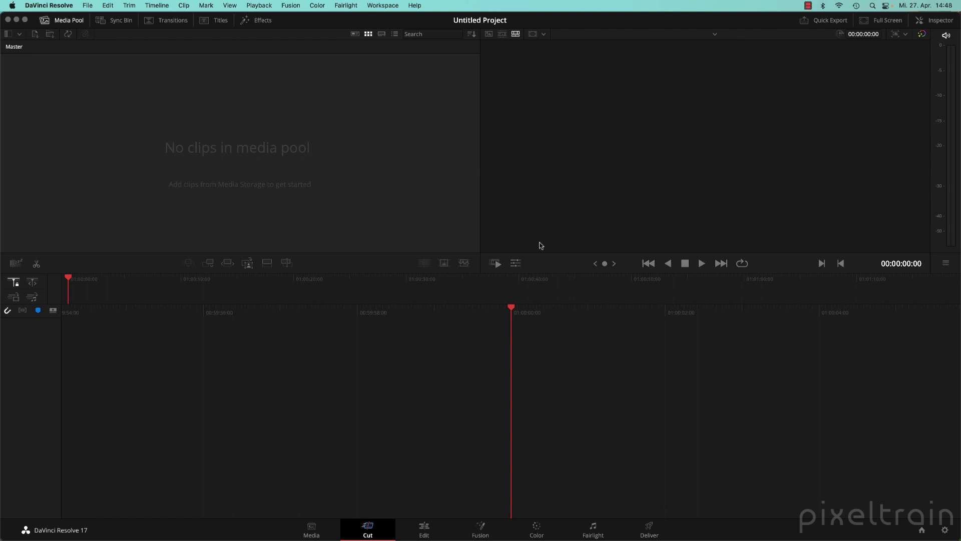
pyautogui.click(482, 528)
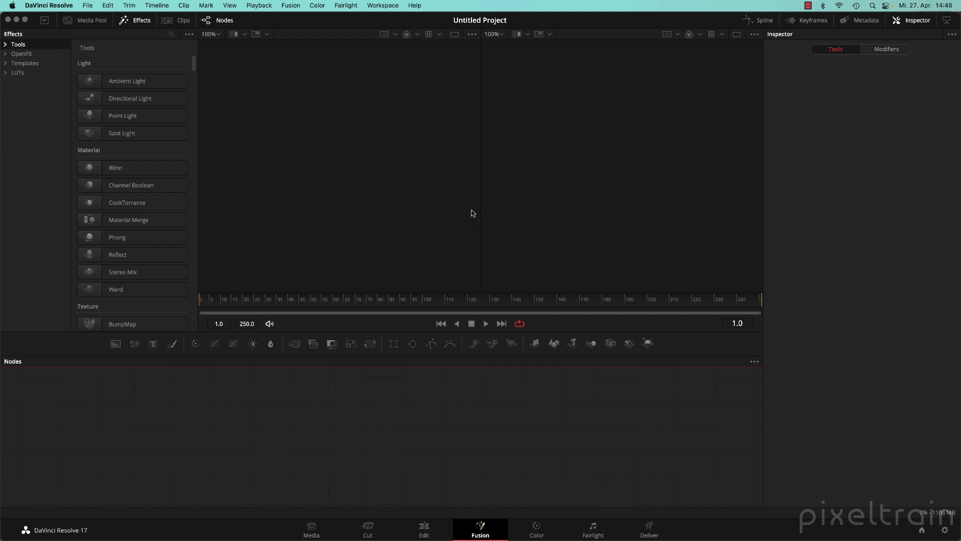
# Create a new Fusion Composition clip in the media pool
pyautogui.click(94, 22)
pyautogui.rightClick(125, 112)
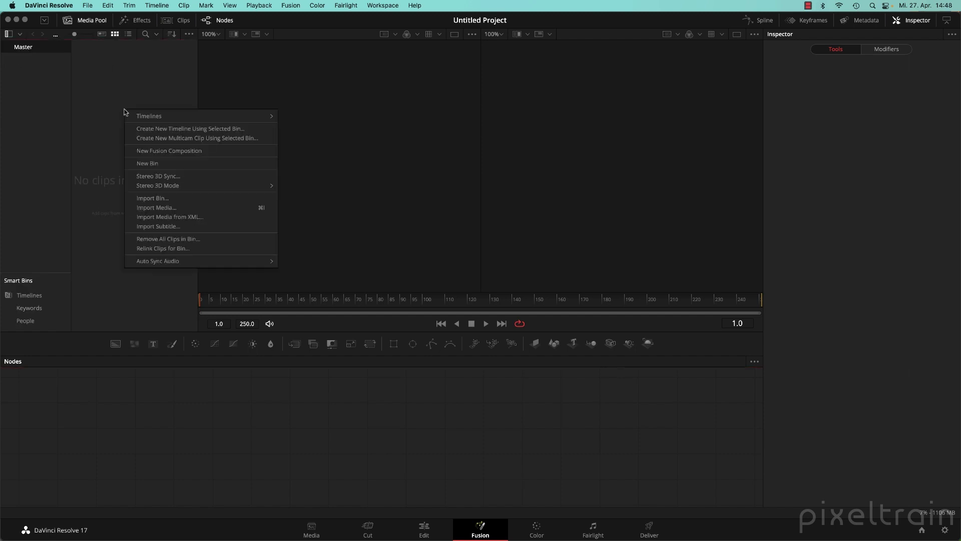
pyautogui.click(160, 151)
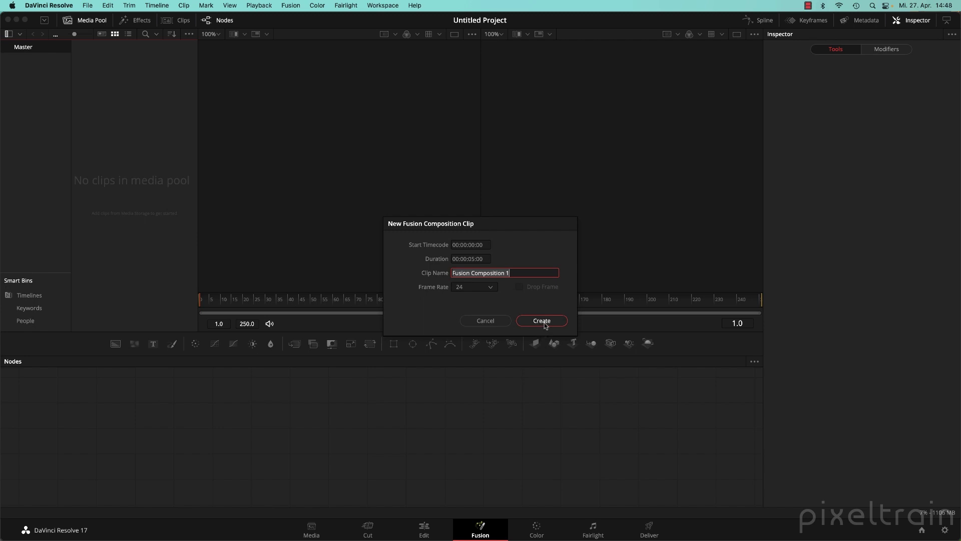
pyautogui.click(545, 323)
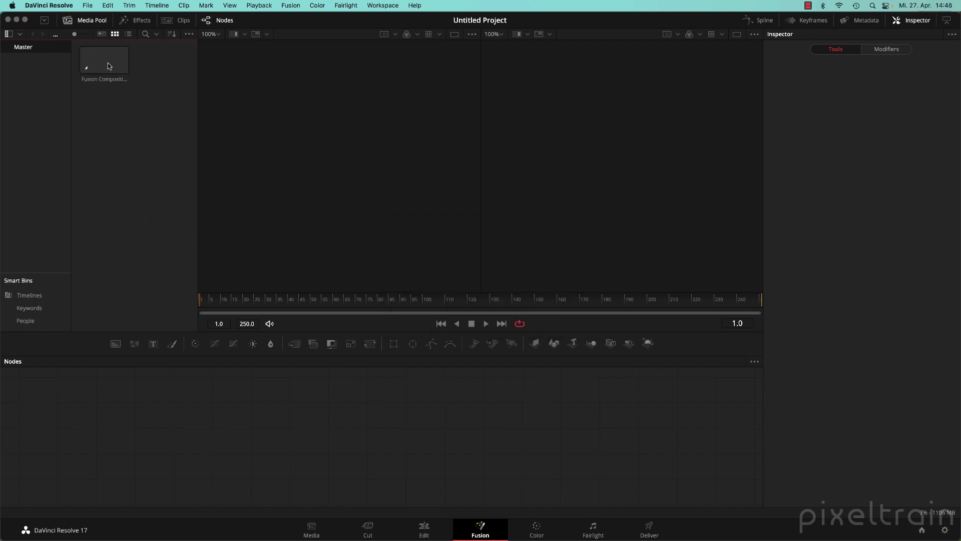
# Load the Fusion Composition clip from the Edit page and return to Fusion with MediaOut1
pyautogui.click(424, 530)
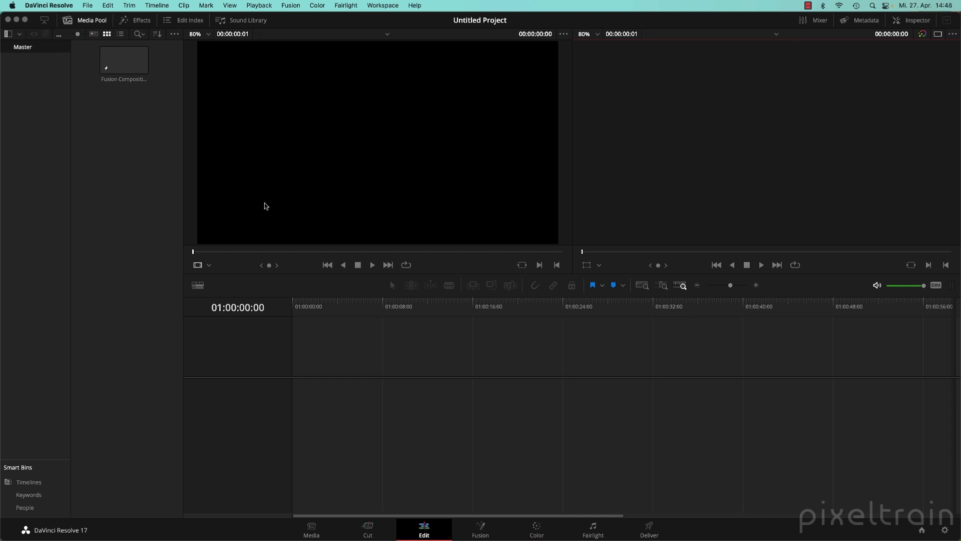
pyautogui.doubleClick(125, 65)
pyautogui.hotkey('shift', '5')
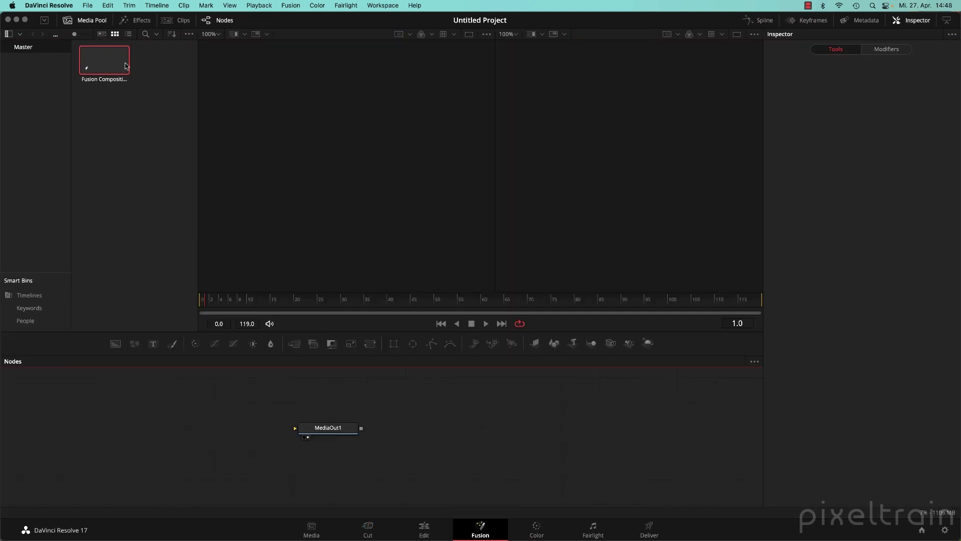
pyautogui.click(330, 427)
pyautogui.hscroll(-10, 474, 425)
pyautogui.click(443, 422)
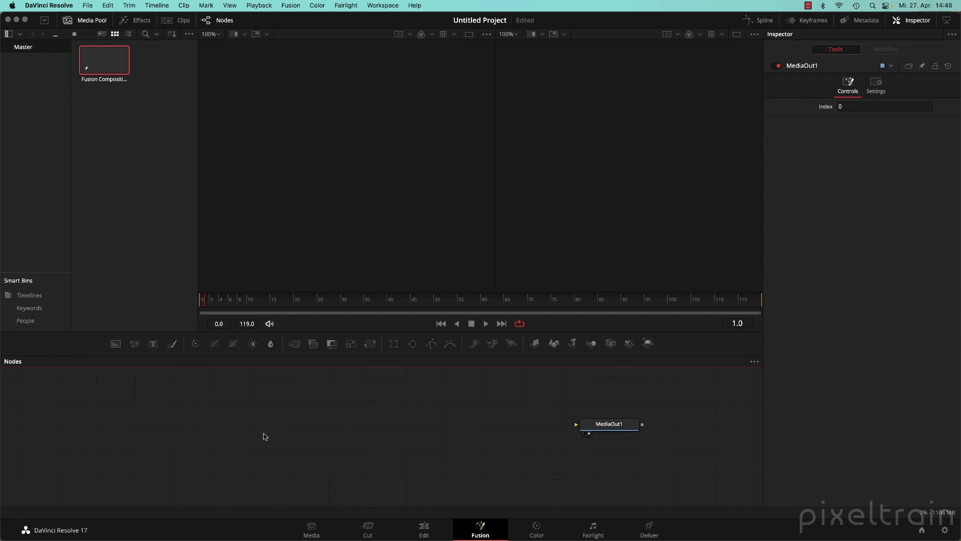
# Add a Loader tool via the Shift+Space tool search
pyautogui.hotkey('shift', 'space')
pyautogui.write('load')
pyautogui.press('Return')
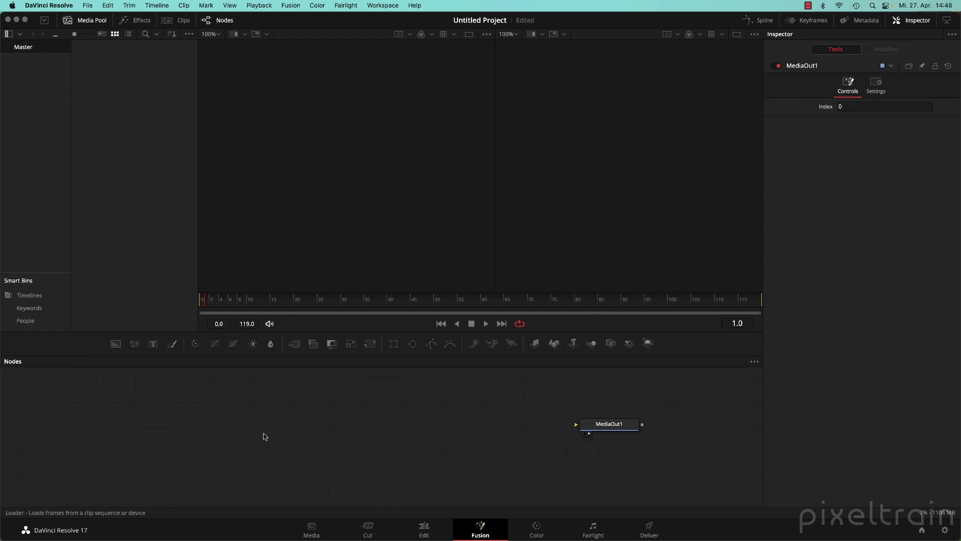
# Load the Blender Animation EXR sequence from Downloads into the Loader
pyautogui.click(358, 133)
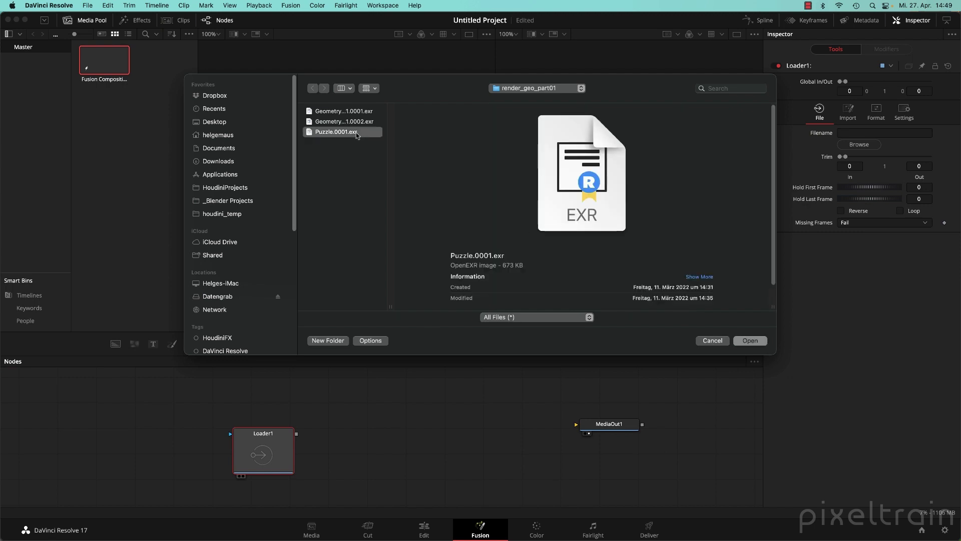
pyautogui.click(360, 124)
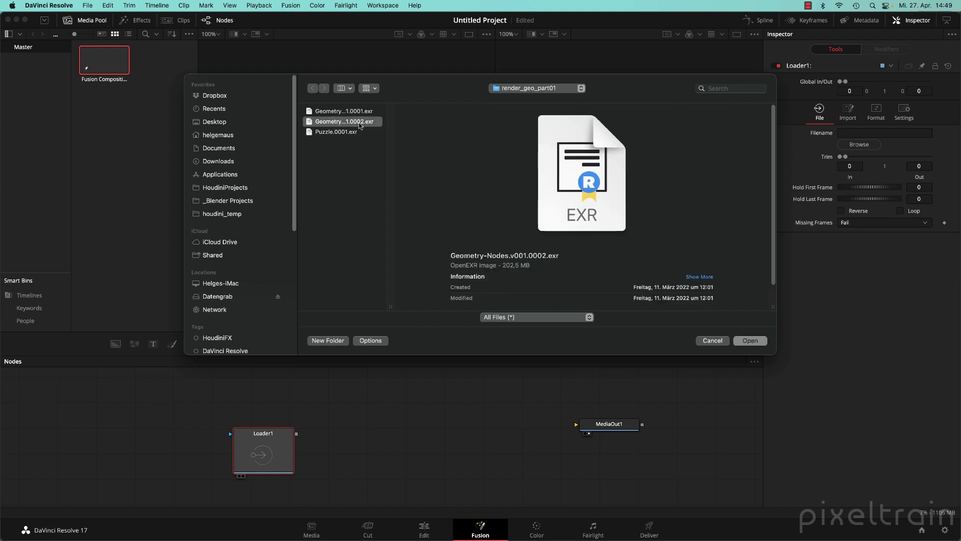
pyautogui.click(264, 138)
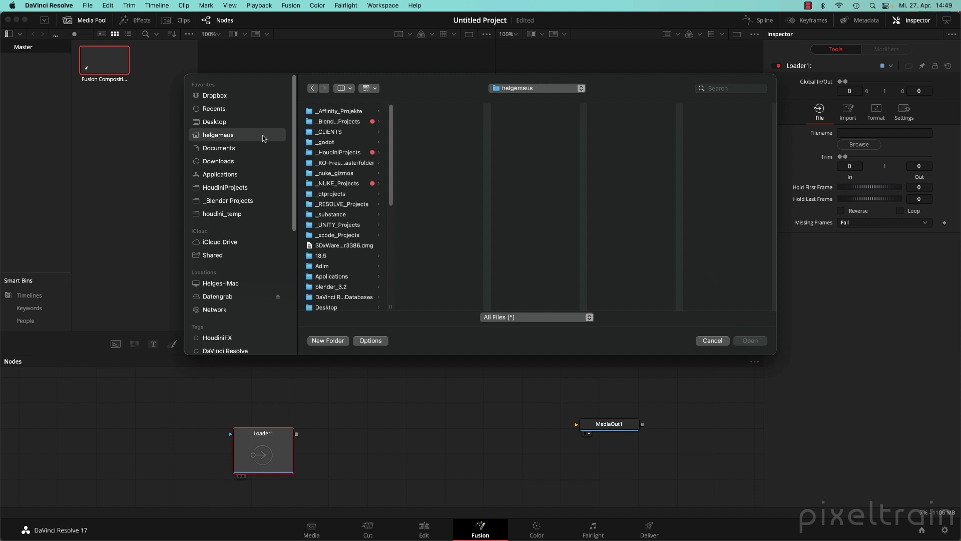
pyautogui.click(250, 161)
pyautogui.click(399, 125)
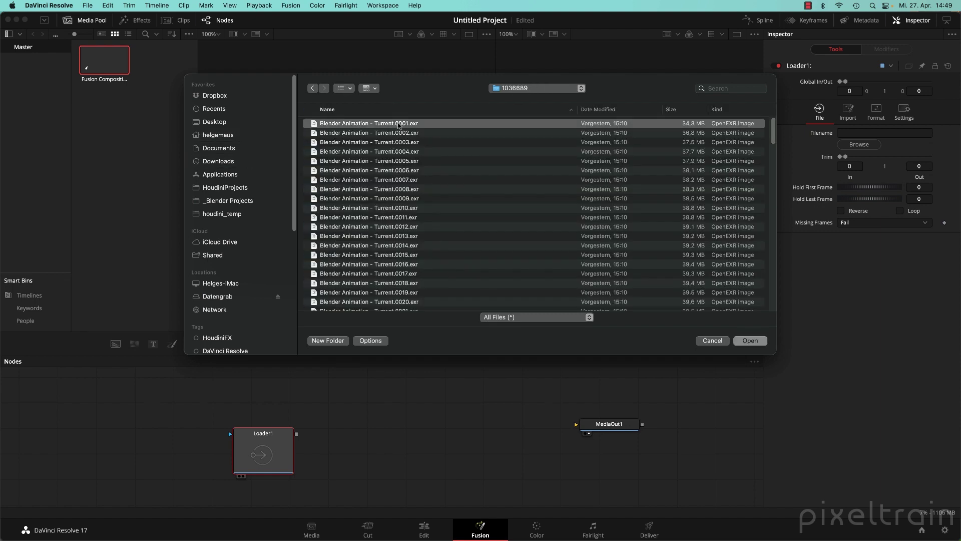
pyautogui.click(752, 345)
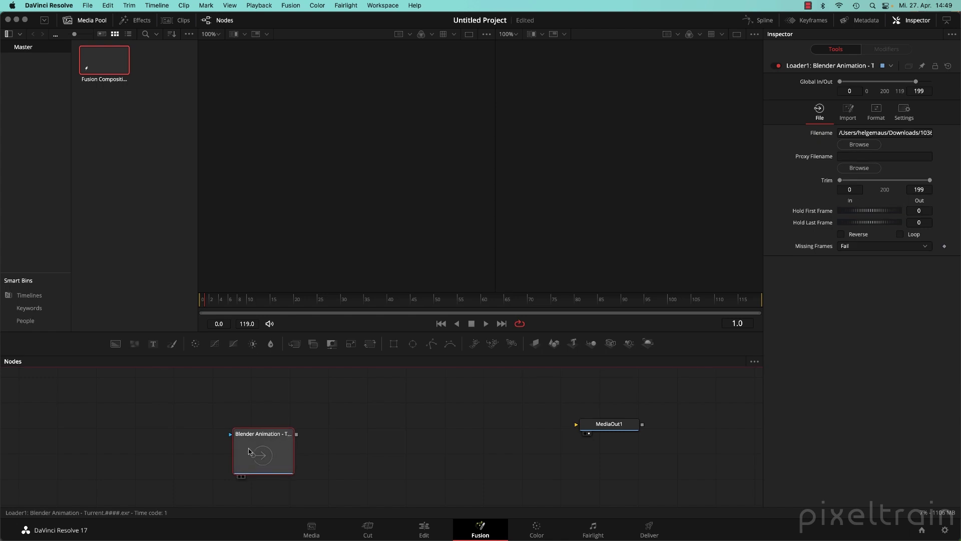
# Show the Loader in a single large viewer, shrinking the media pool and resizing the node area
pyautogui.moveTo(286, 420); pyautogui.dragTo(570, 209)
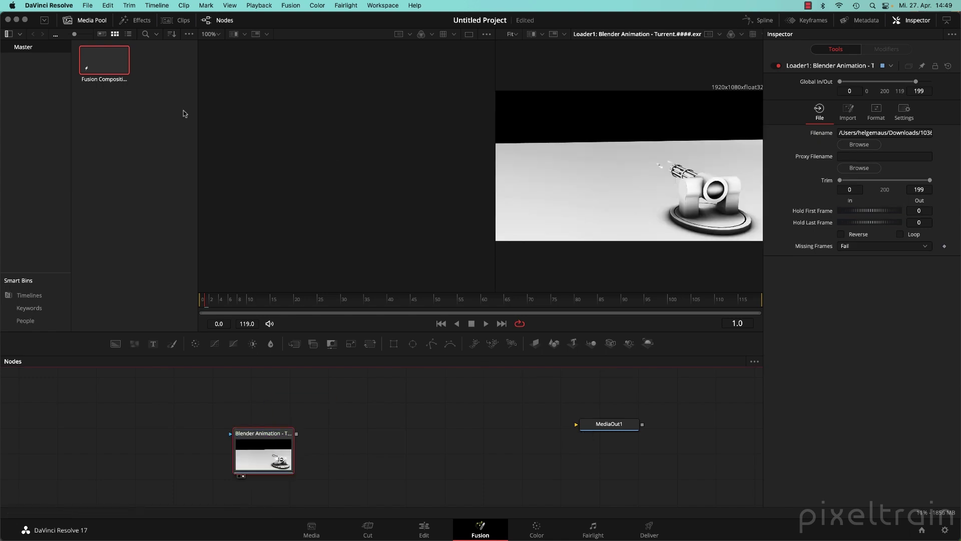
pyautogui.moveTo(199, 115); pyautogui.dragTo(131, 114)
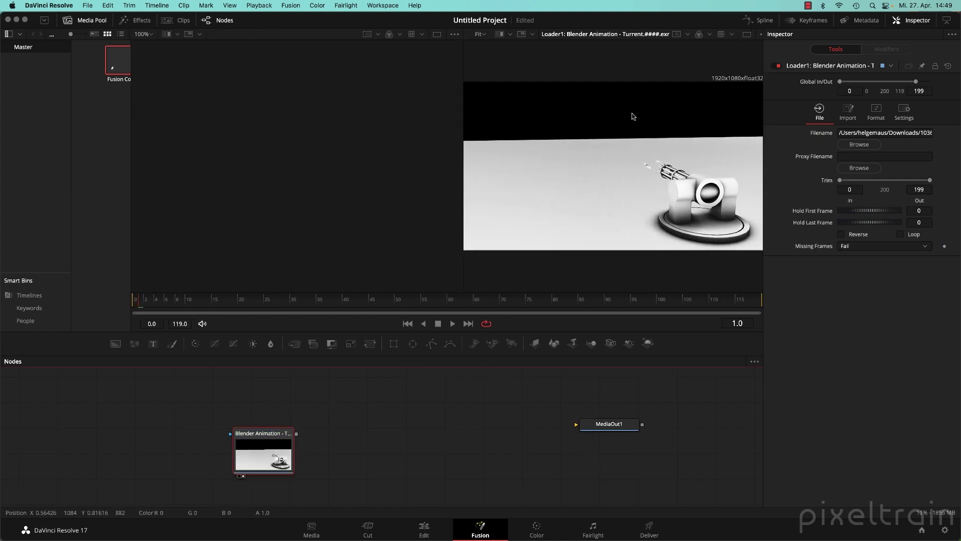
pyautogui.click(746, 34)
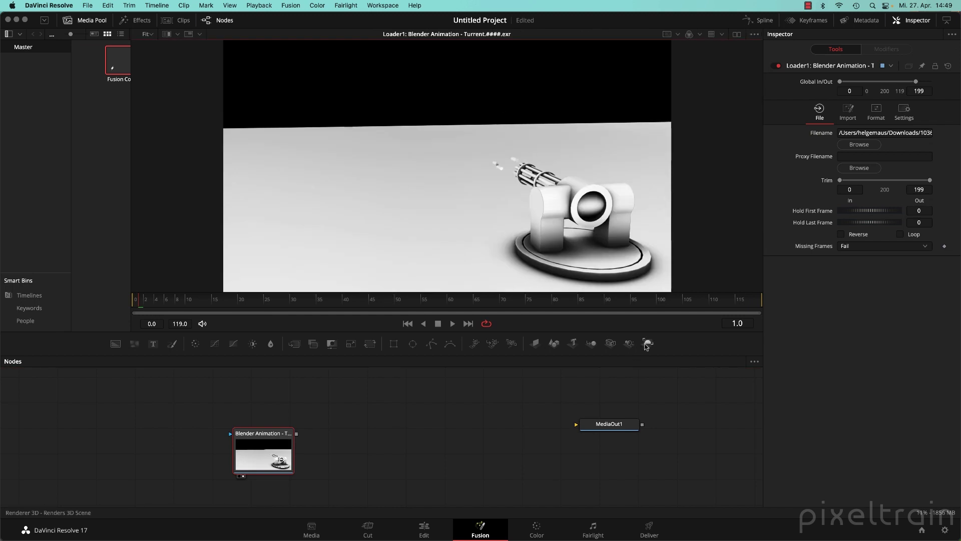
pyautogui.moveTo(669, 332); pyautogui.dragTo(669, 373)
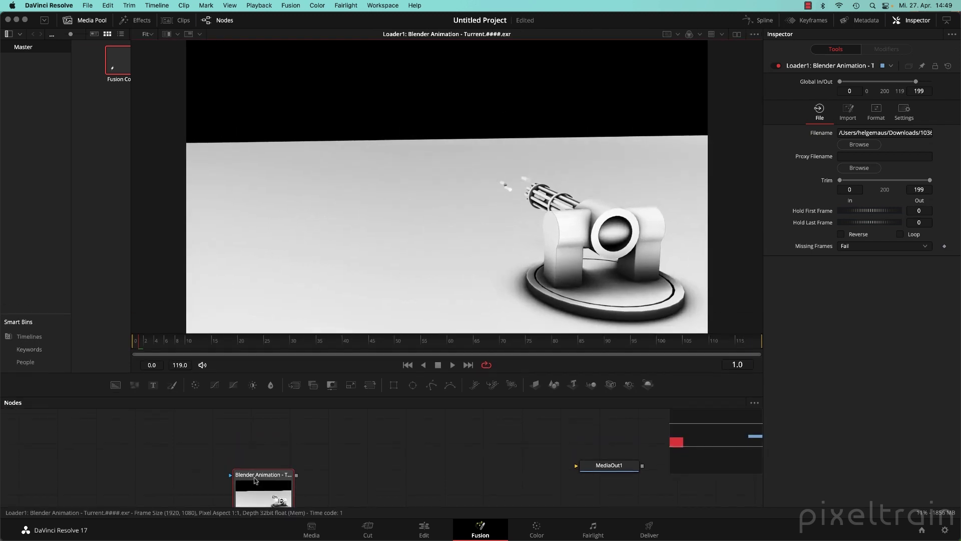
pyautogui.moveTo(255, 463); pyautogui.dragTo(205, 407)
pyautogui.moveTo(396, 396); pyautogui.dragTo(396, 344)
pyautogui.click(722, 34)
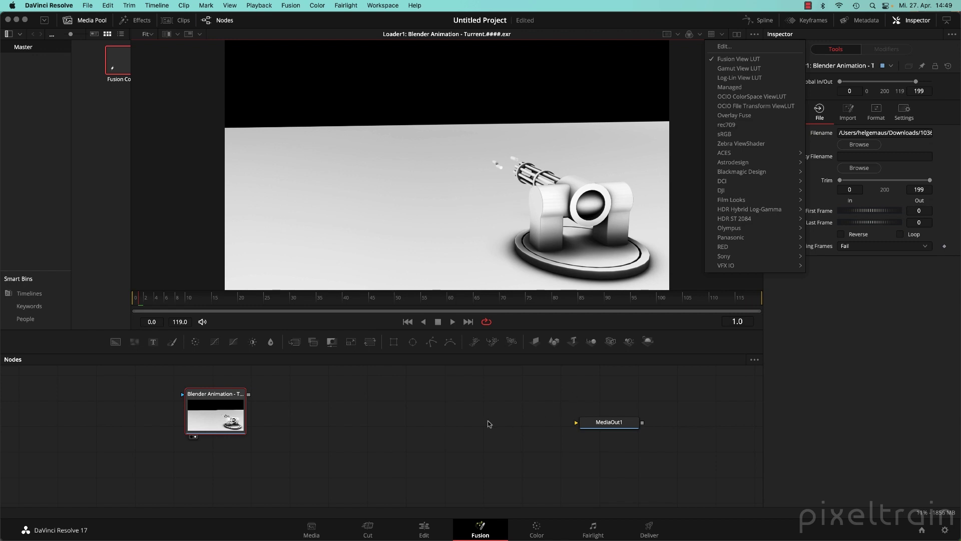
pyautogui.click(451, 420)
pyautogui.rightClick(180, 407)
pyautogui.click(226, 408)
pyautogui.rightClick(226, 408)
pyautogui.moveTo(267, 400)
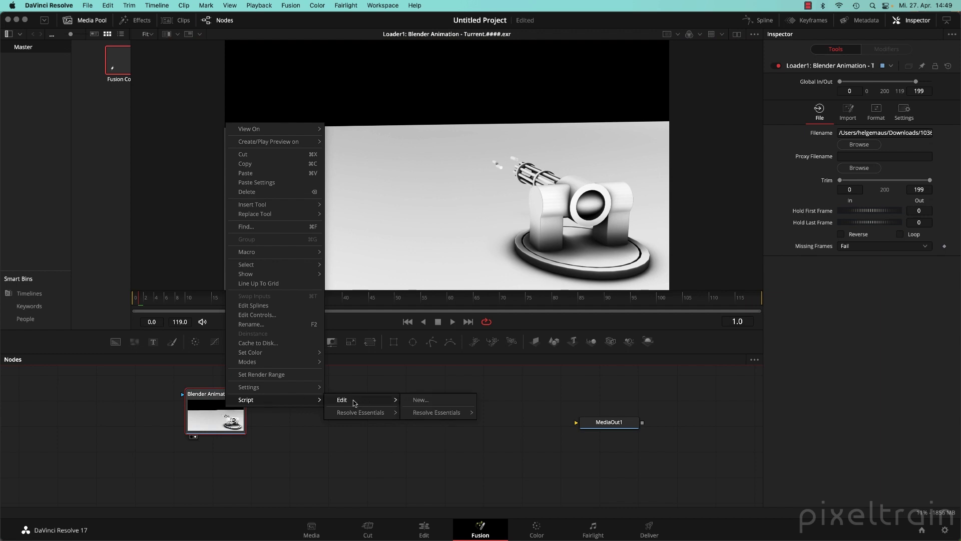
pyautogui.click(114, 416)
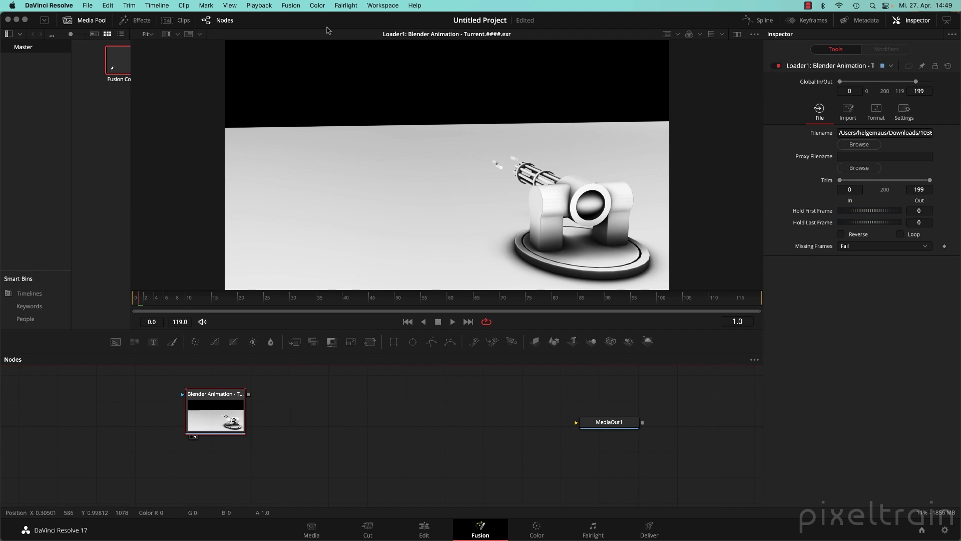
# Install hos_SplitEXR_Ultra 3.00 from Reactor by searching 'hos', then close the Reactor window
pyautogui.click(375, 8)
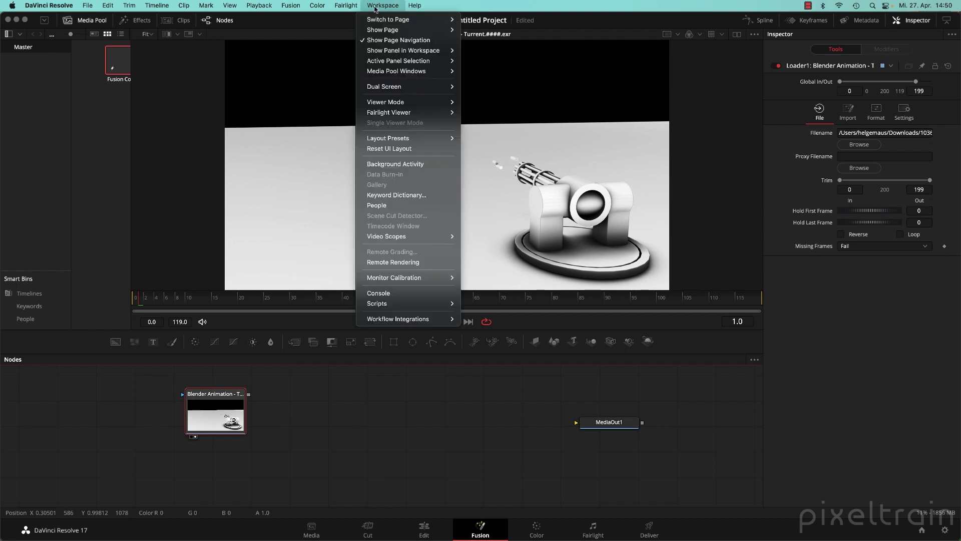
pyautogui.moveTo(410, 307)
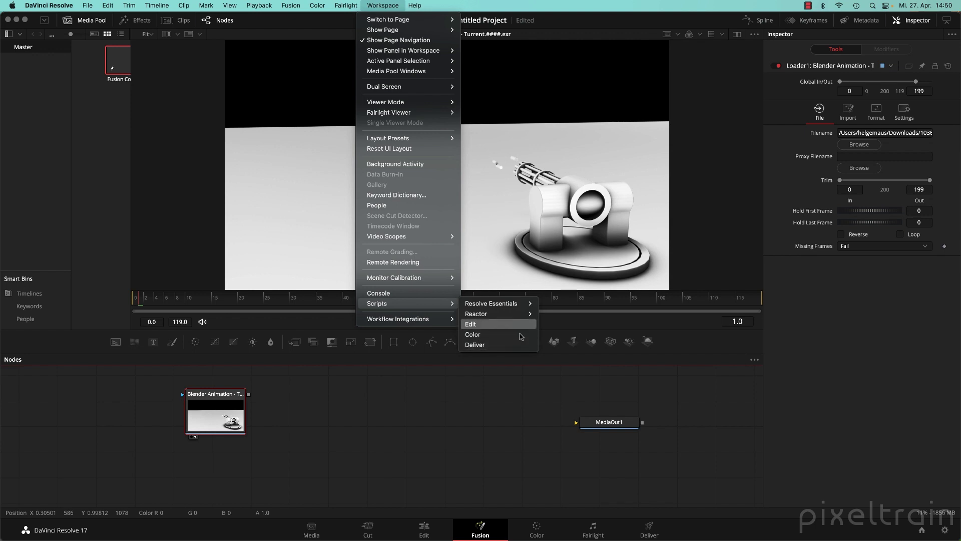
pyautogui.moveTo(488, 314)
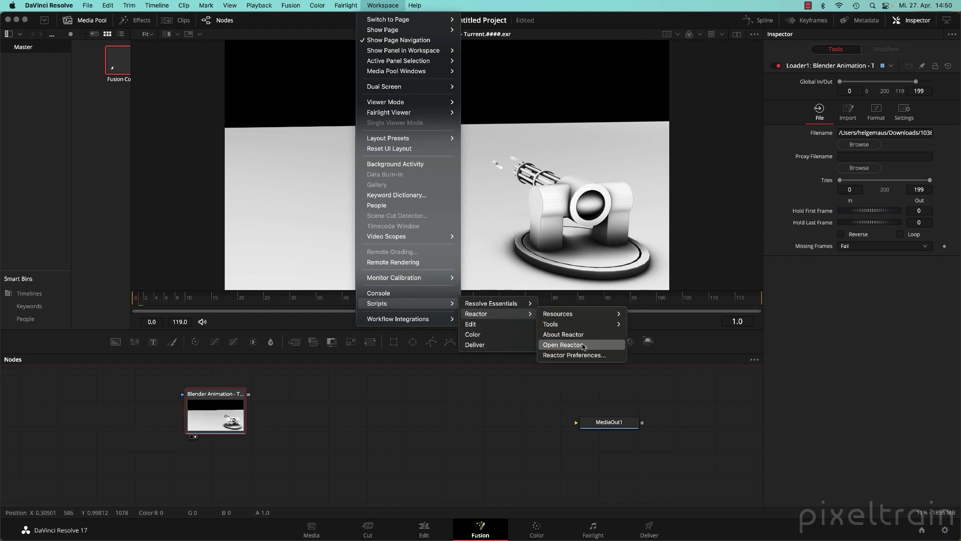
pyautogui.click(564, 345)
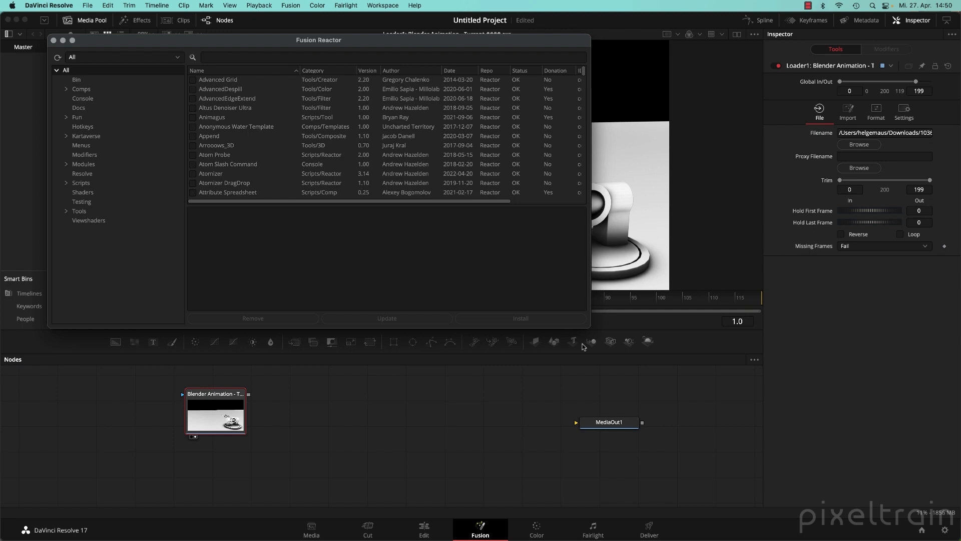
pyautogui.click(206, 58)
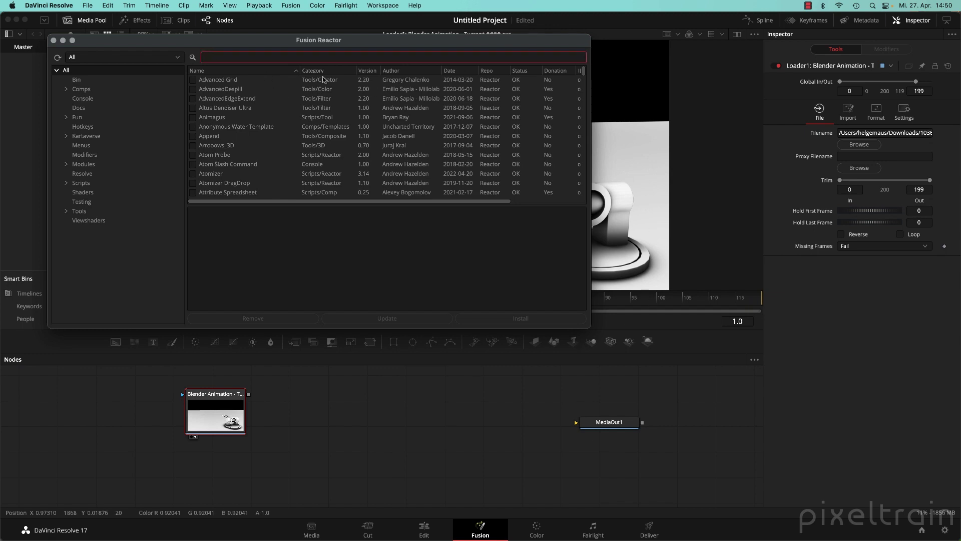
pyautogui.write('hos')
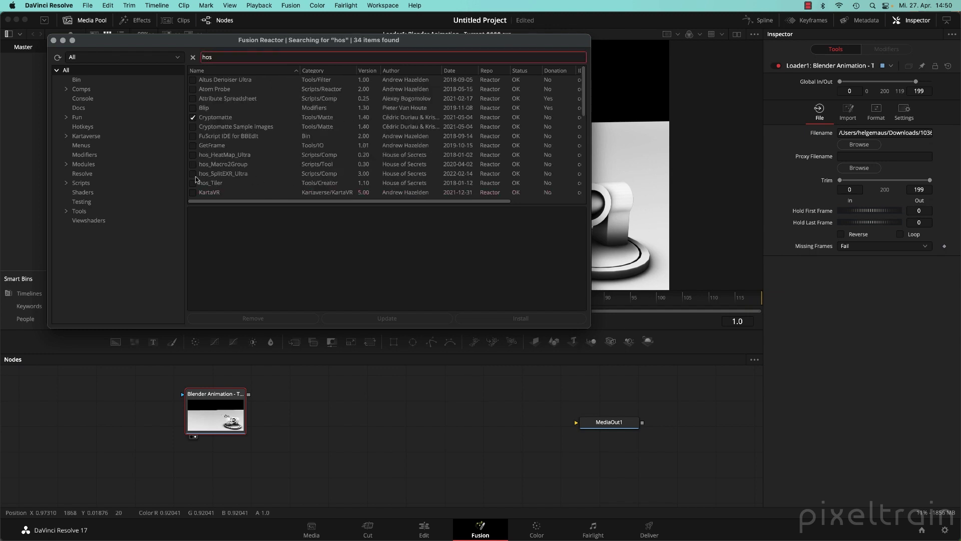
pyautogui.click(193, 174)
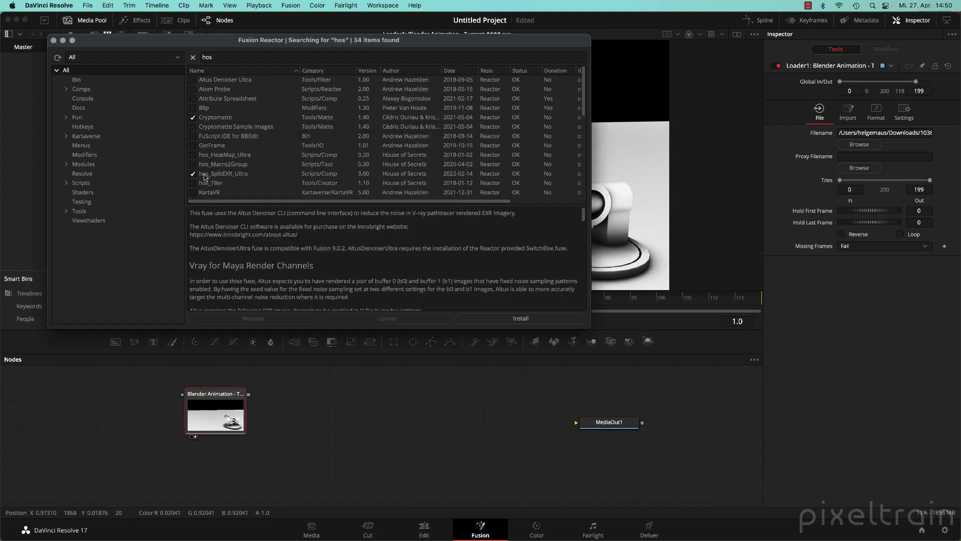
pyautogui.click(204, 174)
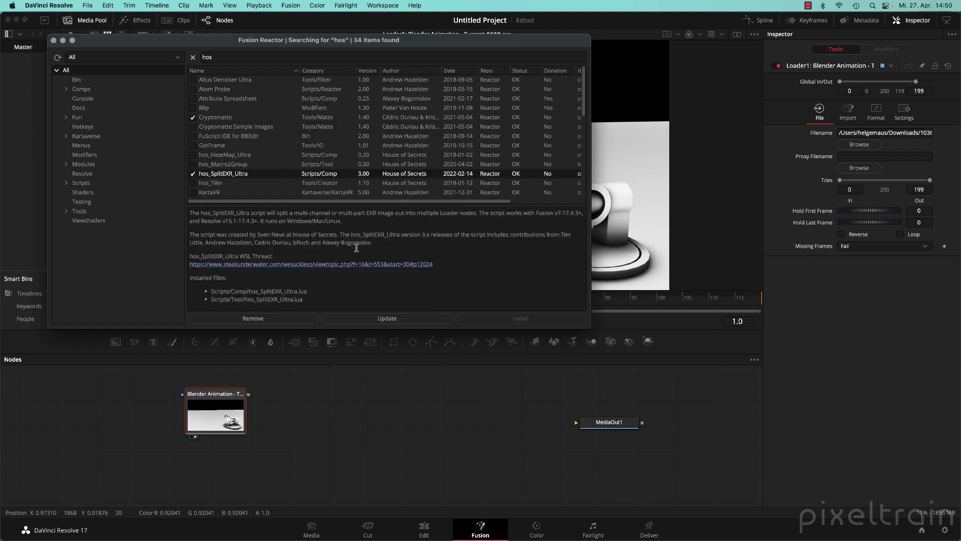
pyautogui.click(54, 41)
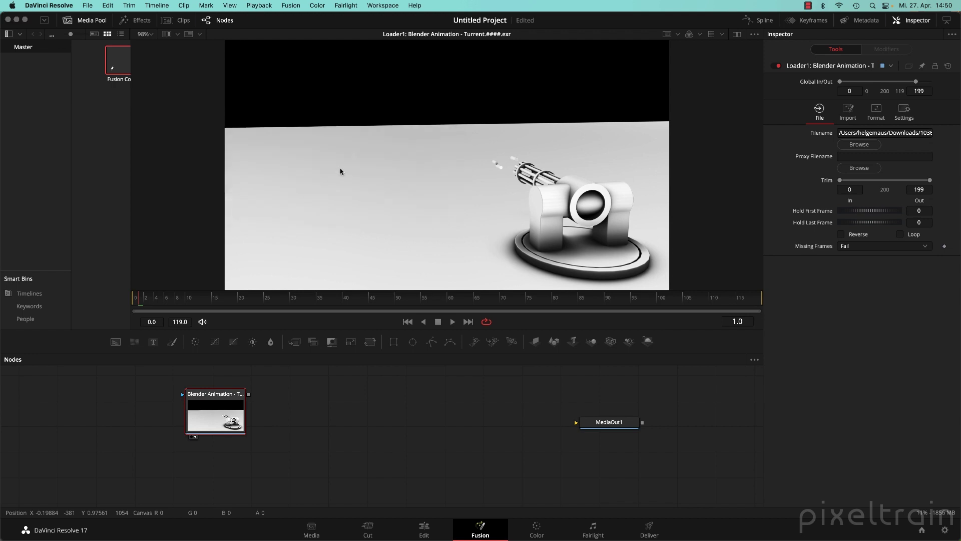
# Run hos_SplitEXR_Ultra on the Blender Animation loader and frame the resulting ViewLayer loader column
pyautogui.rightClick(226, 396)
pyautogui.moveTo(273, 389)
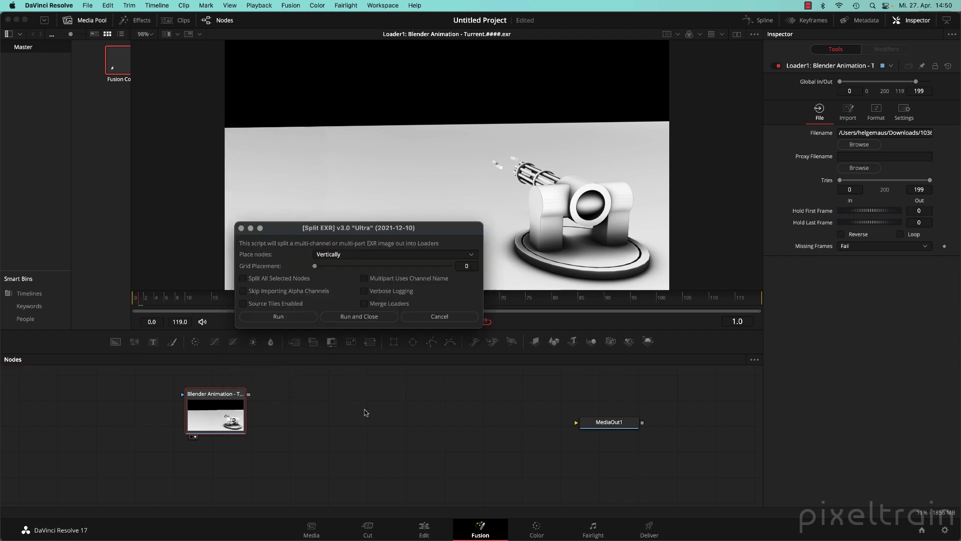
pyautogui.click(359, 317)
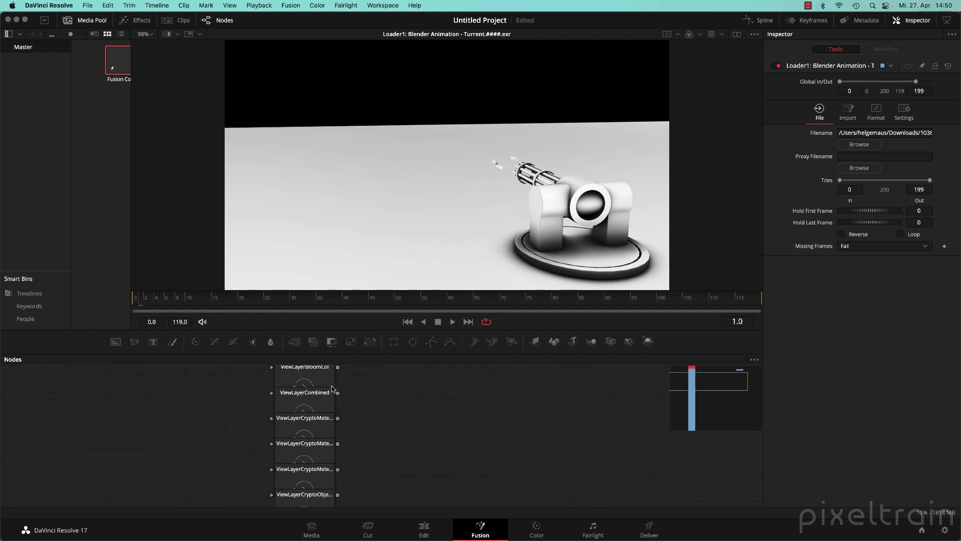
pyautogui.click(317, 419)
pyautogui.scroll(-5, 394, 447)
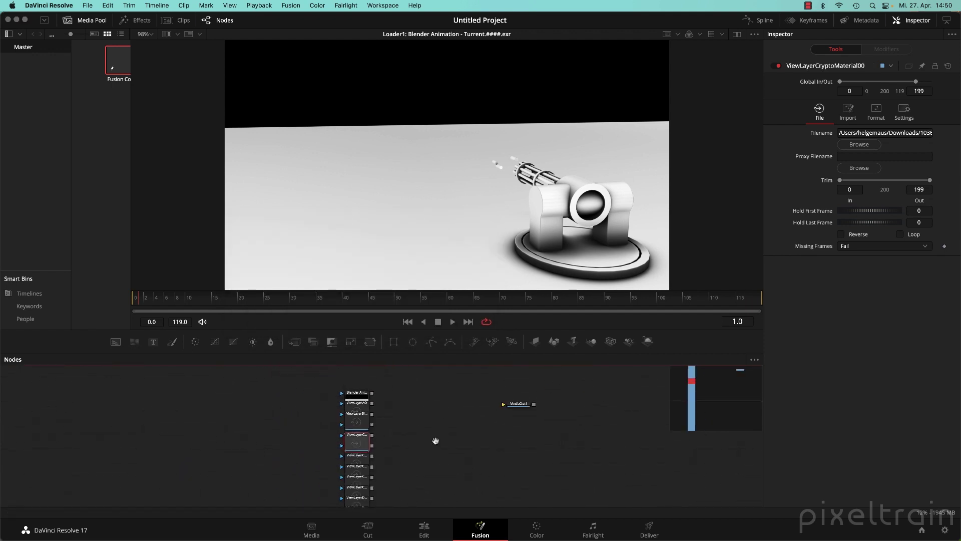
pyautogui.moveTo(435, 440); pyautogui.dragTo(303, 418)
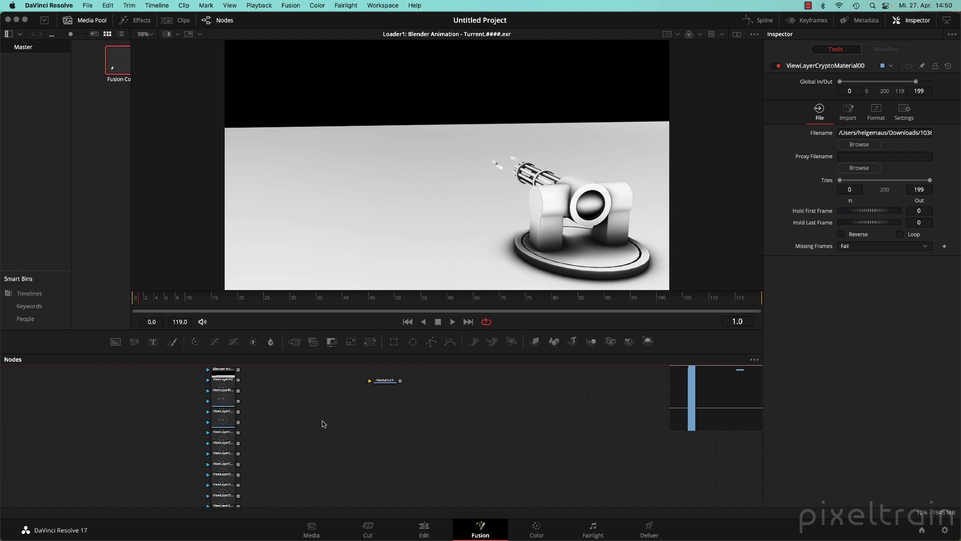
# Confirm hos_SplitEXR_Ultra is listed under Workspace > Scripts, then switch to Fusion Studio
pyautogui.click(383, 5)
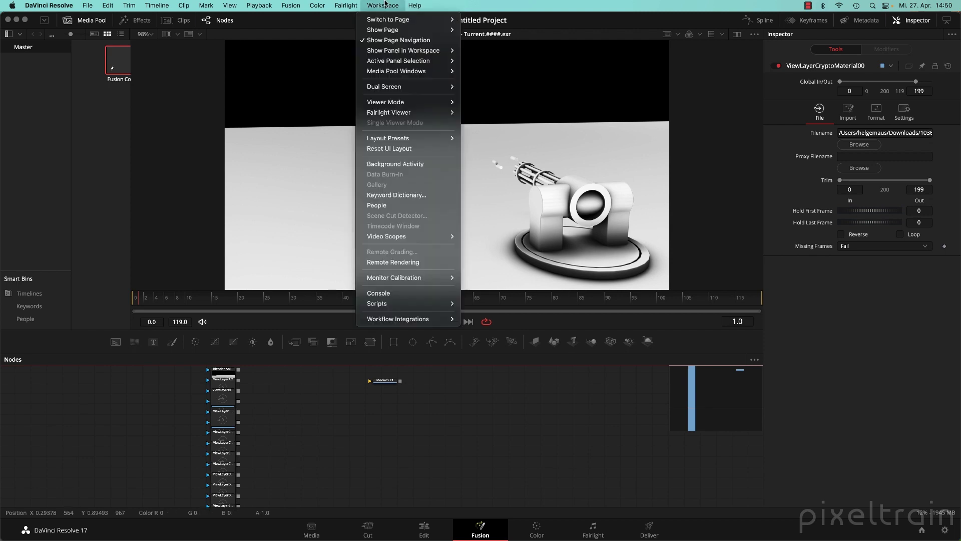
pyautogui.moveTo(400, 304)
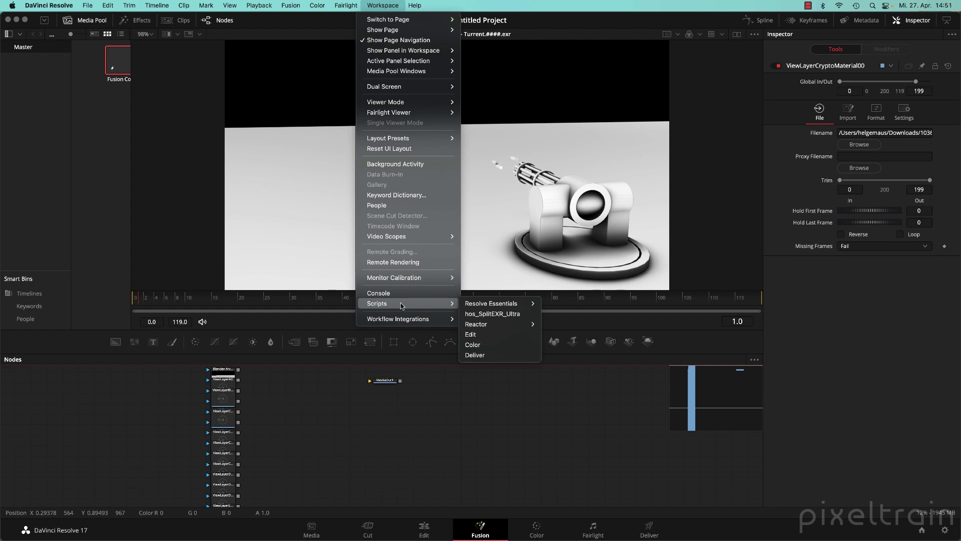
pyautogui.click(370, 469)
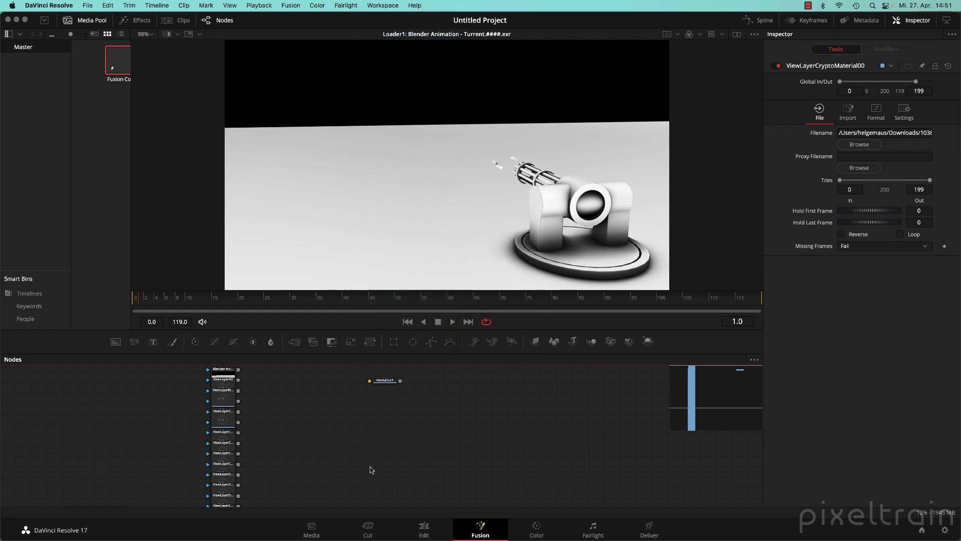
pyautogui.press('super+Tab')
pyautogui.press('super+Tab')
pyautogui.press('super+Tab')
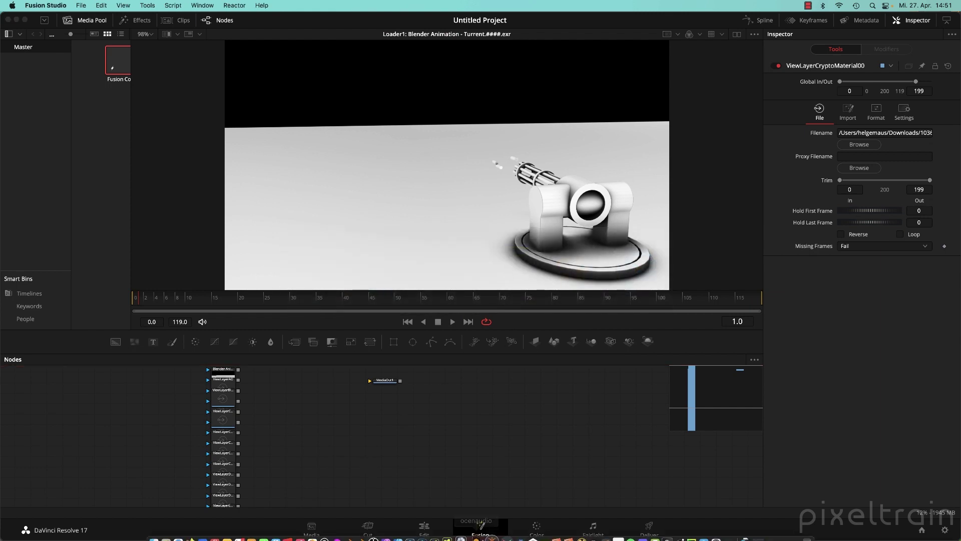
pyautogui.click(442, 536)
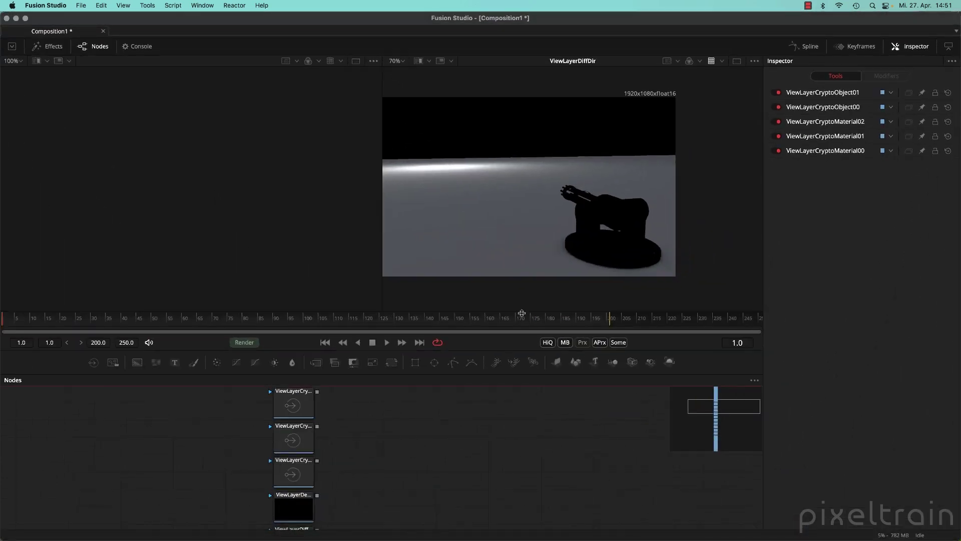
pyautogui.scroll(3, 513, 467)
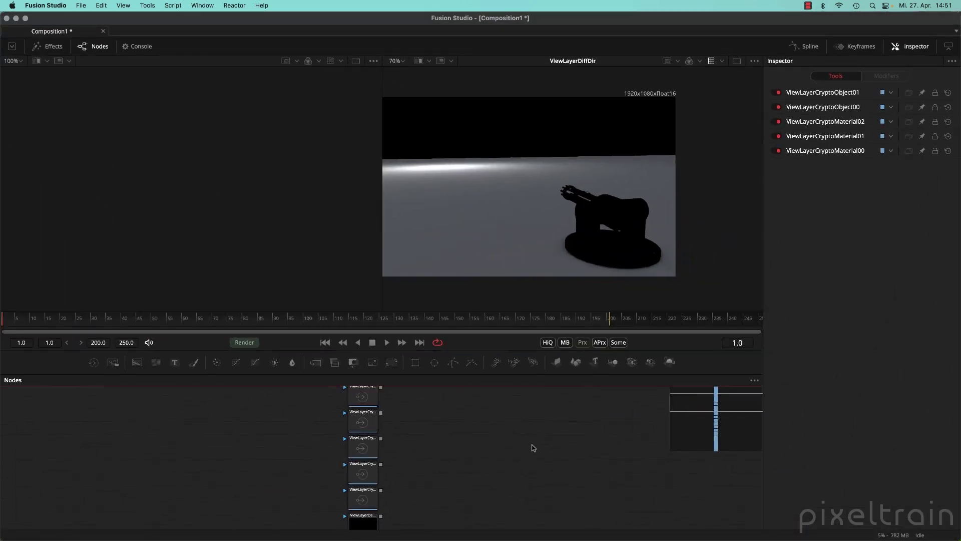